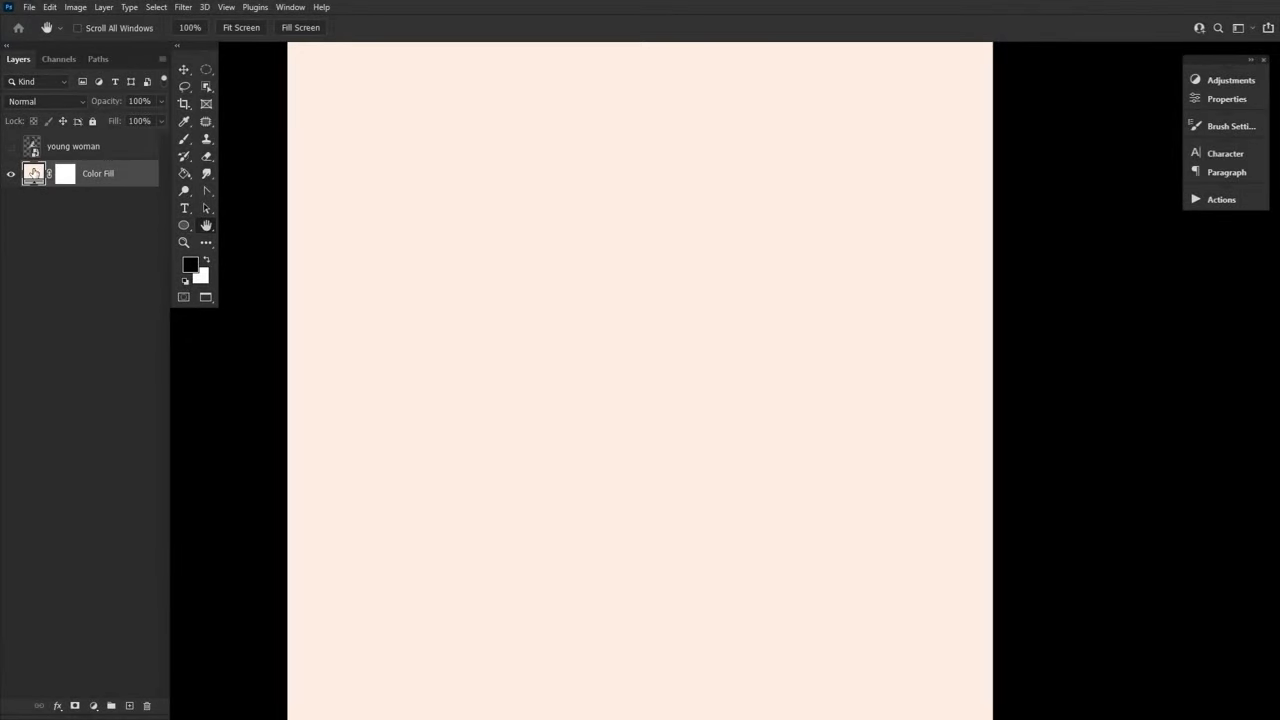
Confirm ffefe3 as the colour of the Color Fill layer
double_click(35, 175)
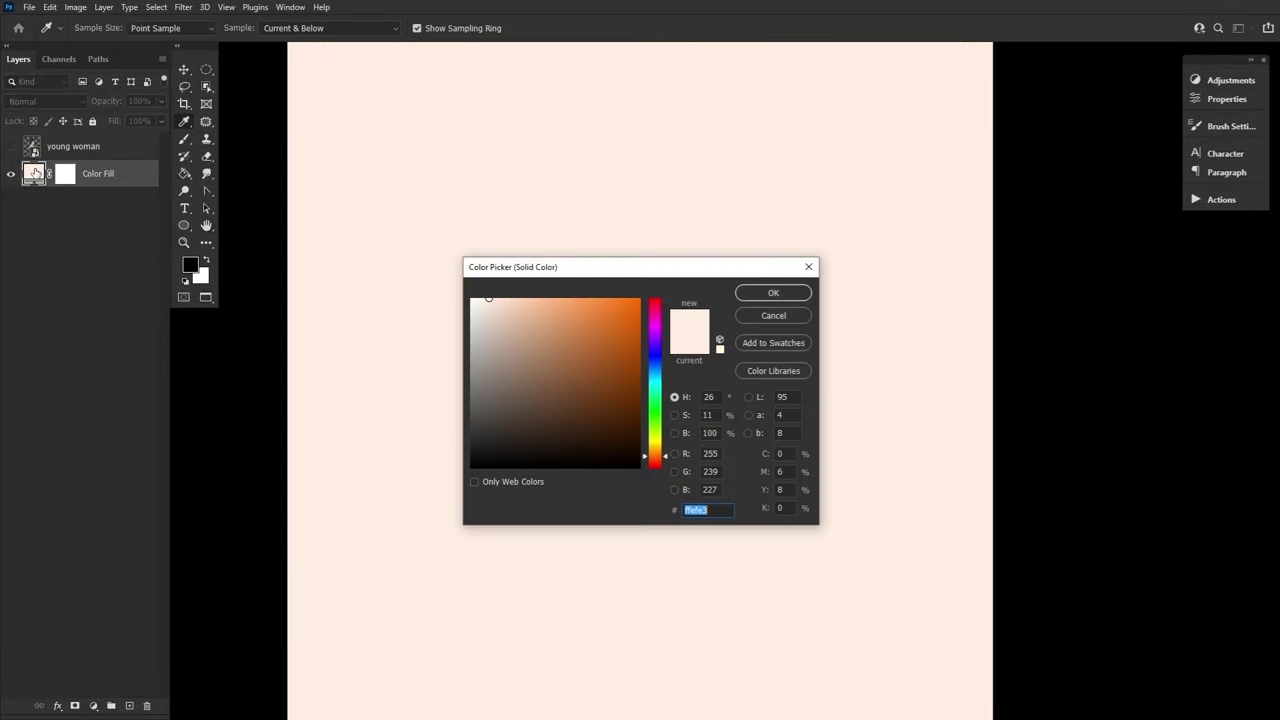
click(805, 289)
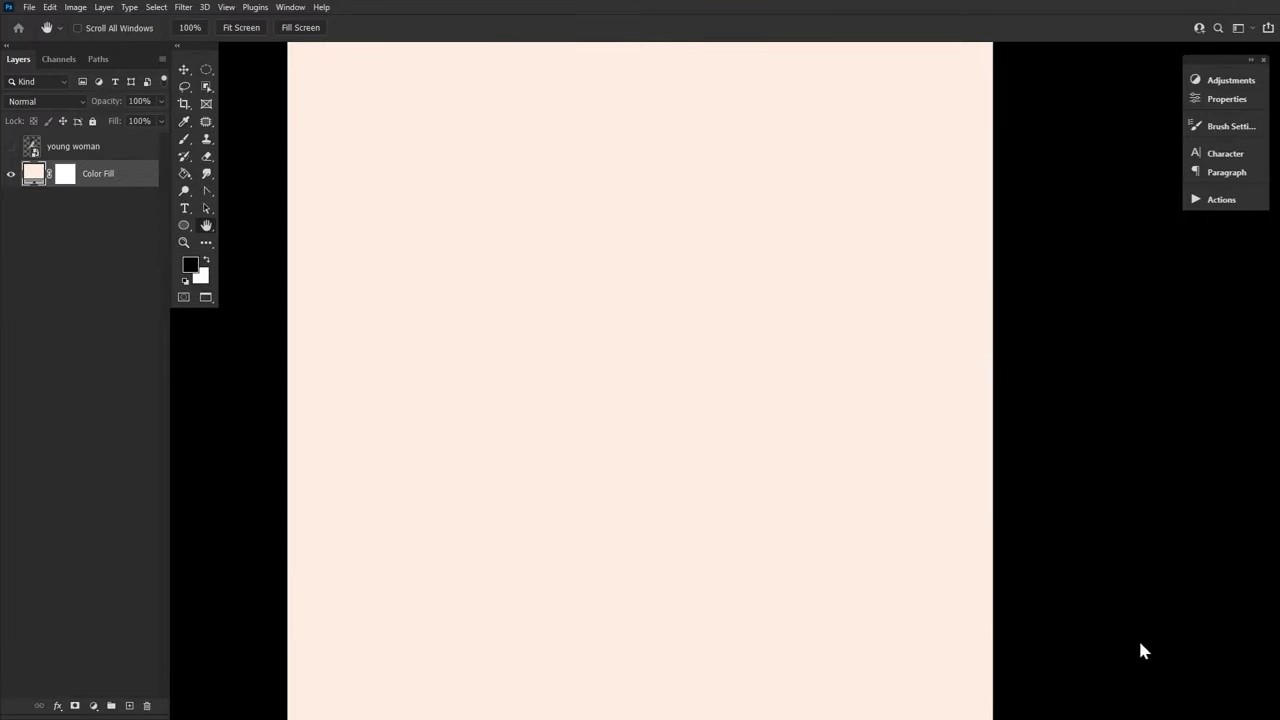
Place the 08 texture above the Color Fill layer, enlarge it to cover the canvas, and set its blend mode to Multiply
drag(1030, 650, 569, 392)
drag(707, 381, 992, 378)
drag(575, 381, 291, 374)
click(711, 27)
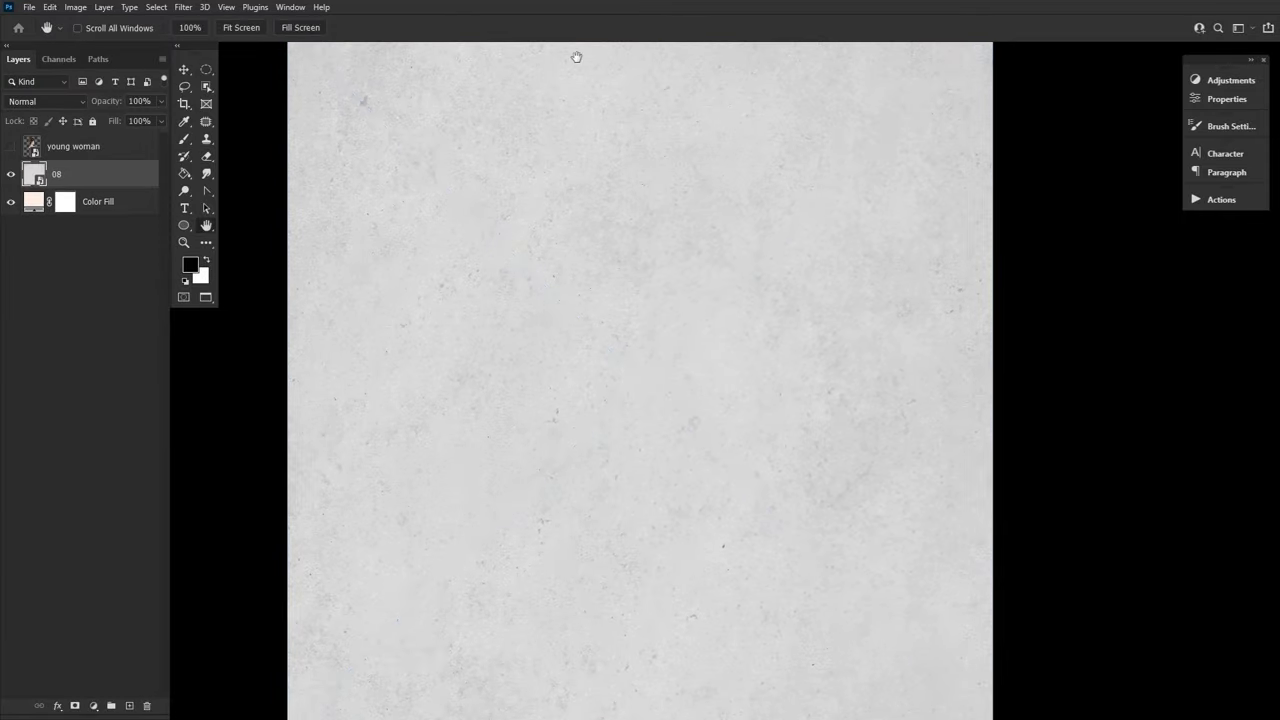
click(70, 104)
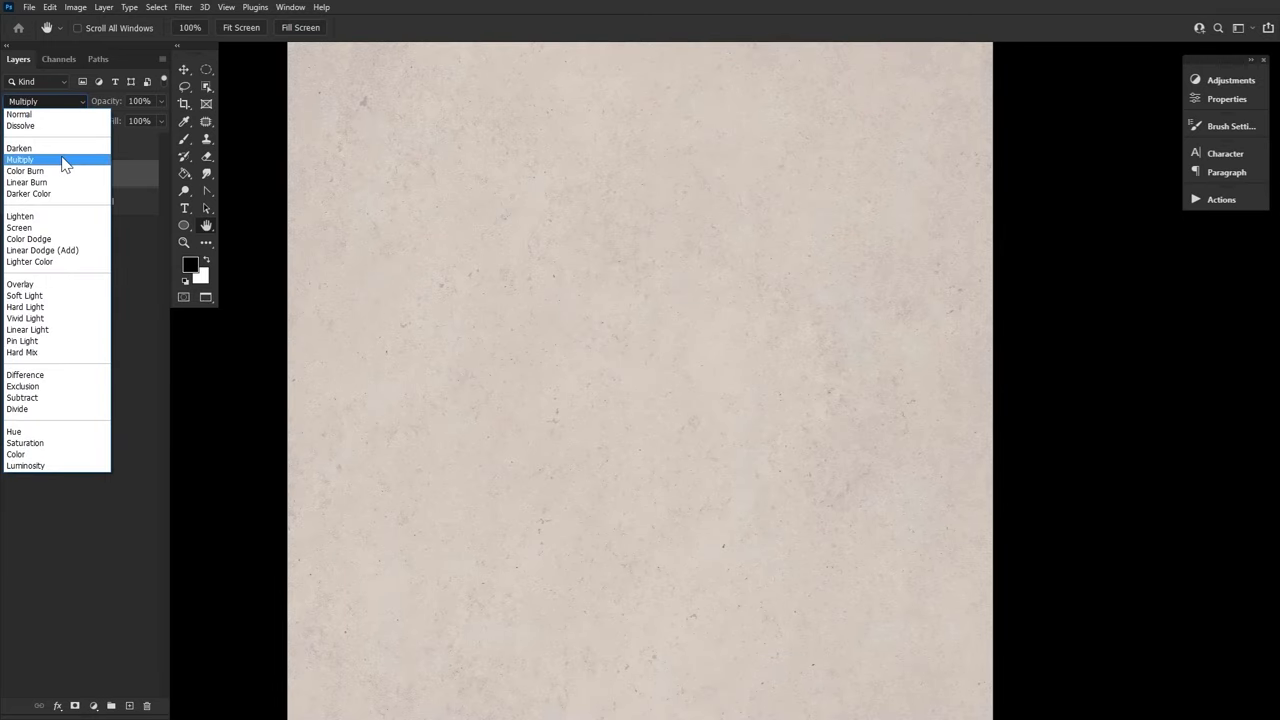
click(61, 159)
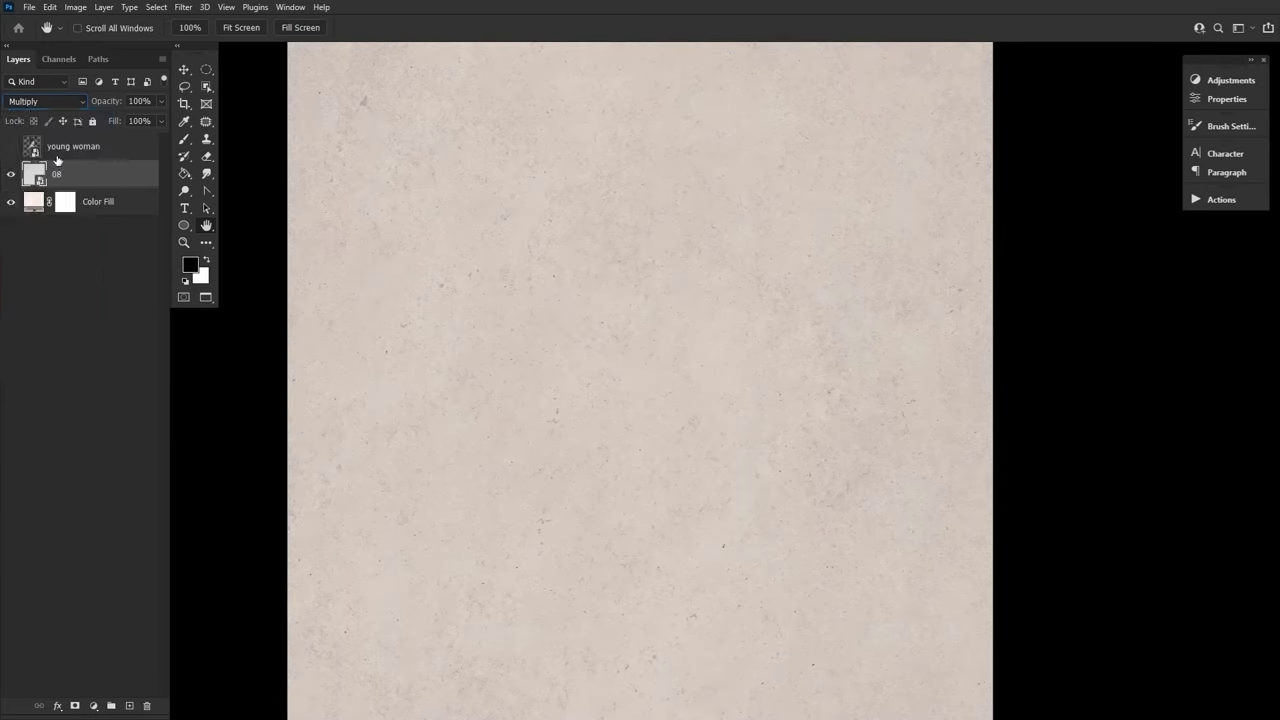
Add a Pattern Fill layer with the grid pattern at 12% scale above the young woman layer
click(128, 155)
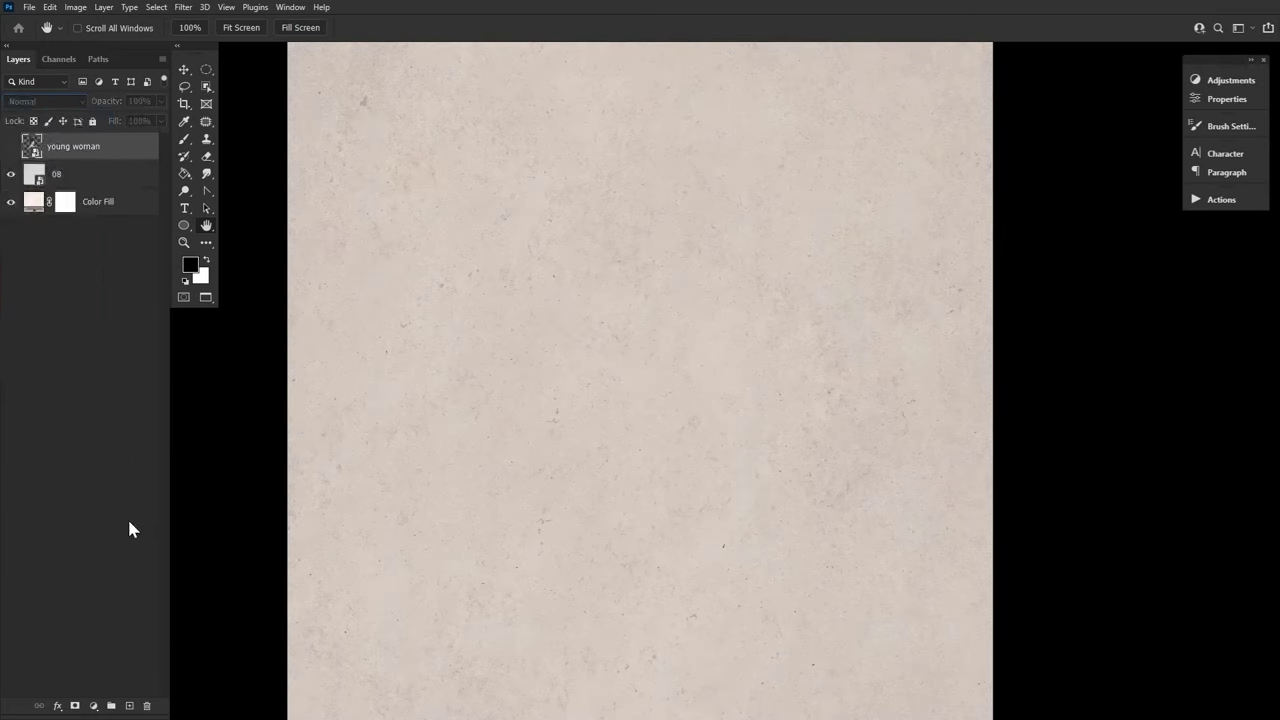
click(93, 706)
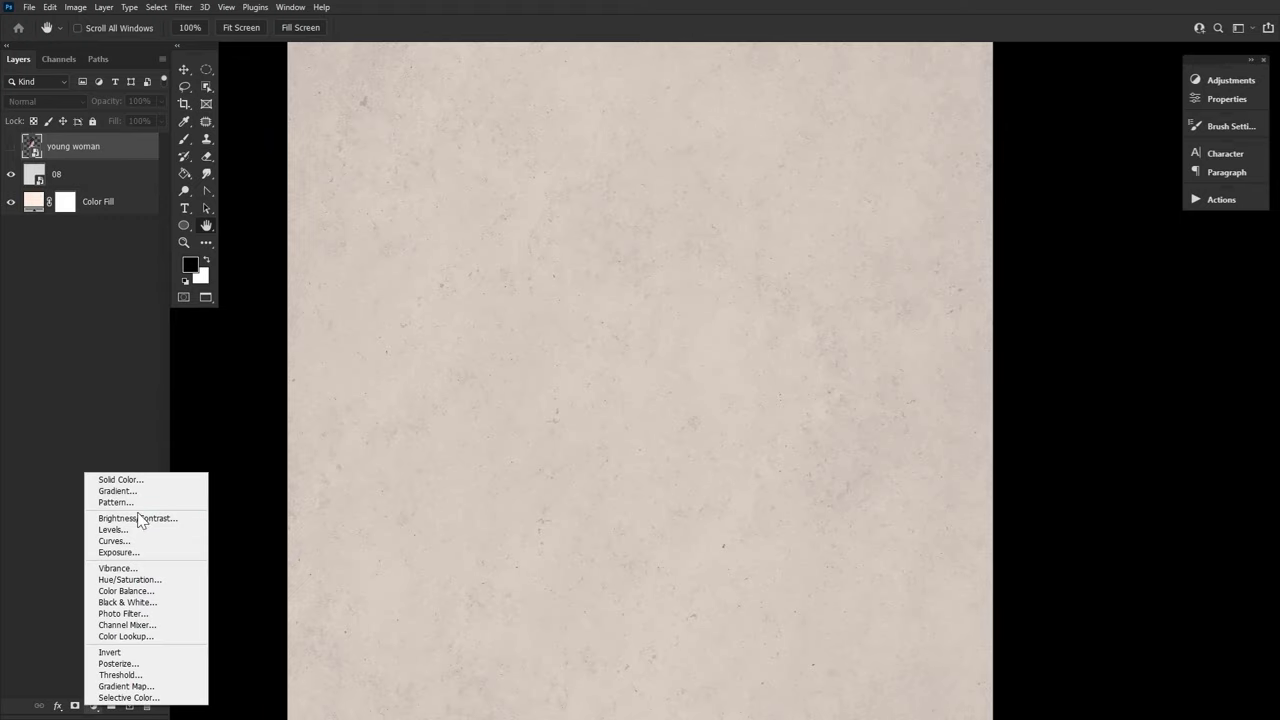
click(141, 503)
click(555, 324)
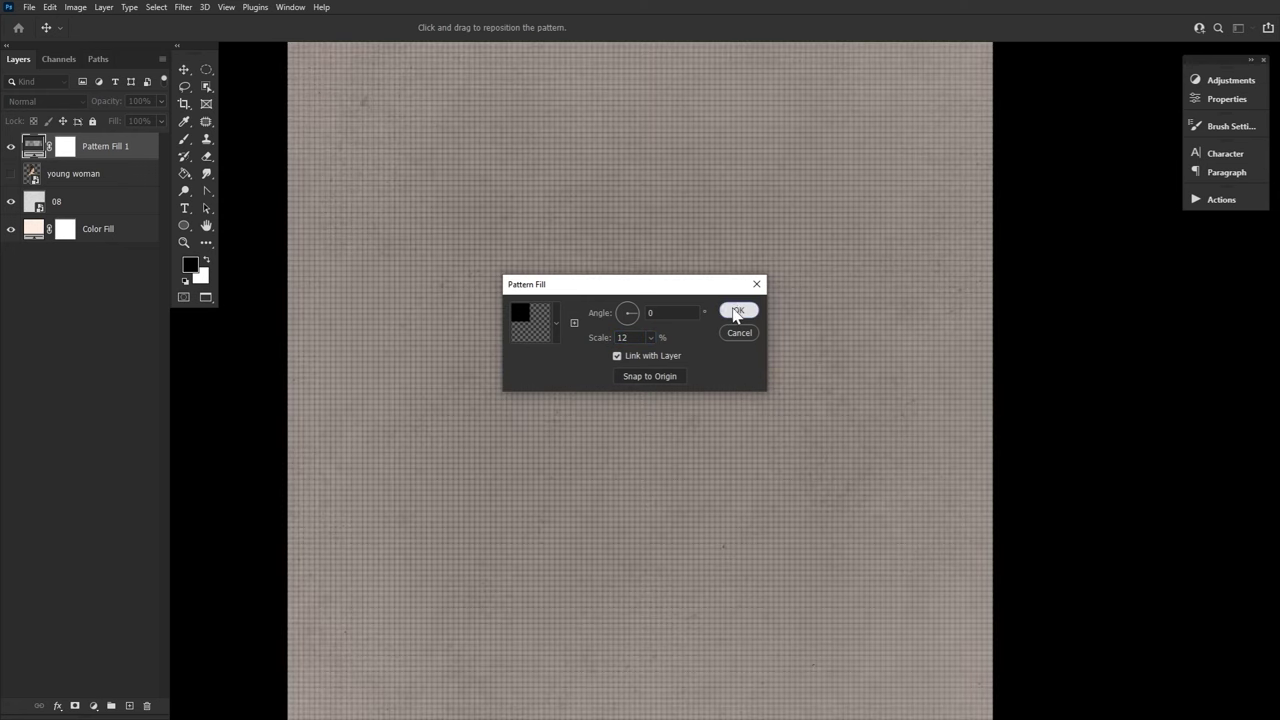
click(727, 312)
Set the pattern fill layer's blend mode to Overlay and lock the layer
click(40, 100)
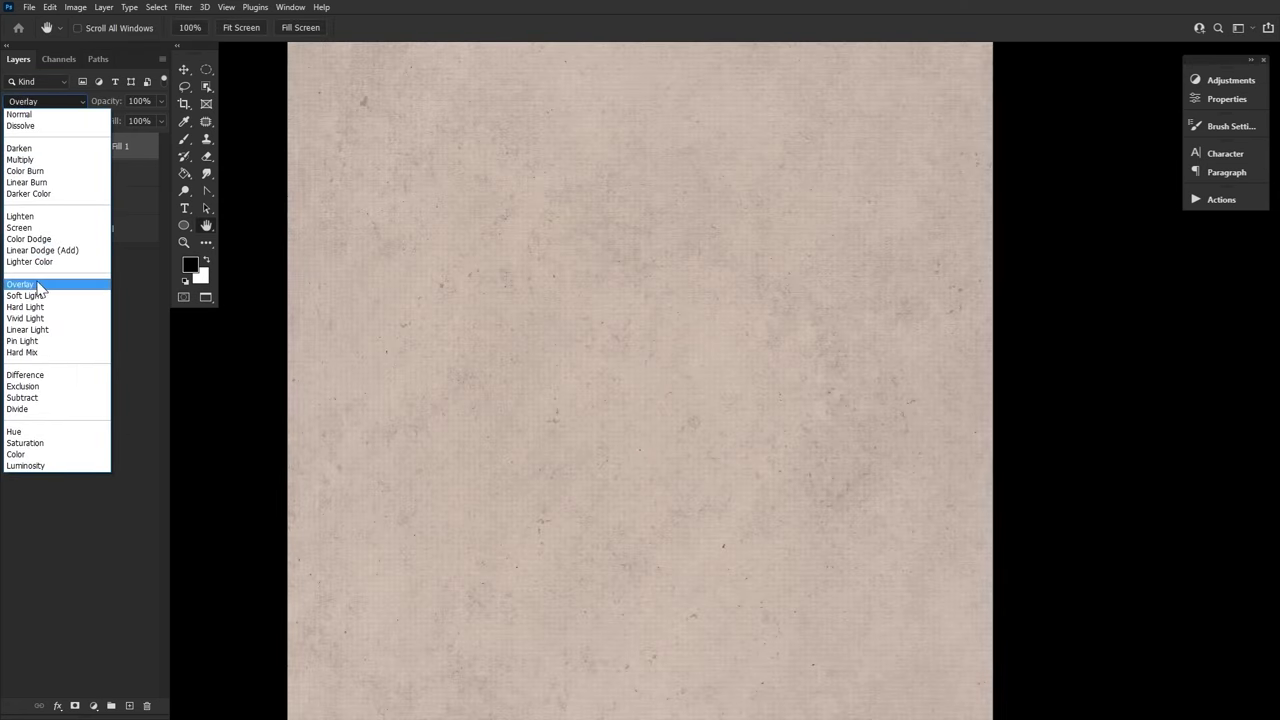
click(37, 286)
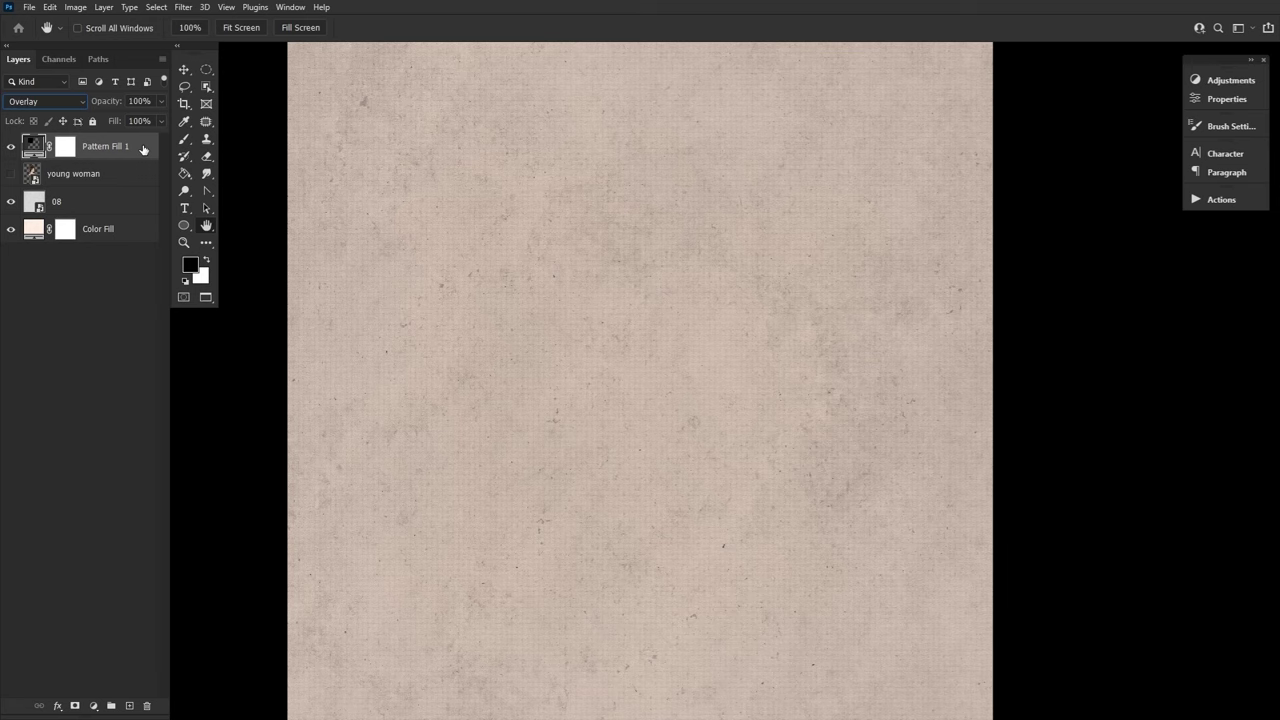
click(93, 121)
Show the young woman layer and set its blend mode to Multiply
click(11, 175)
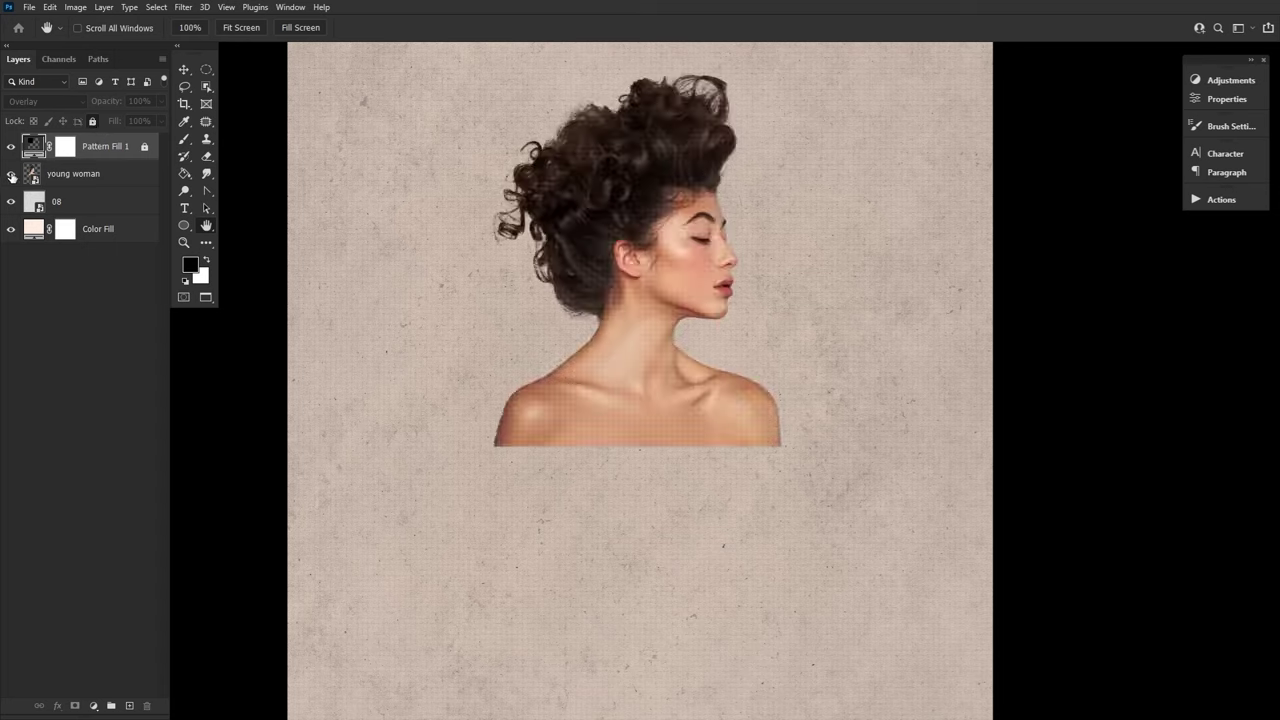
click(113, 183)
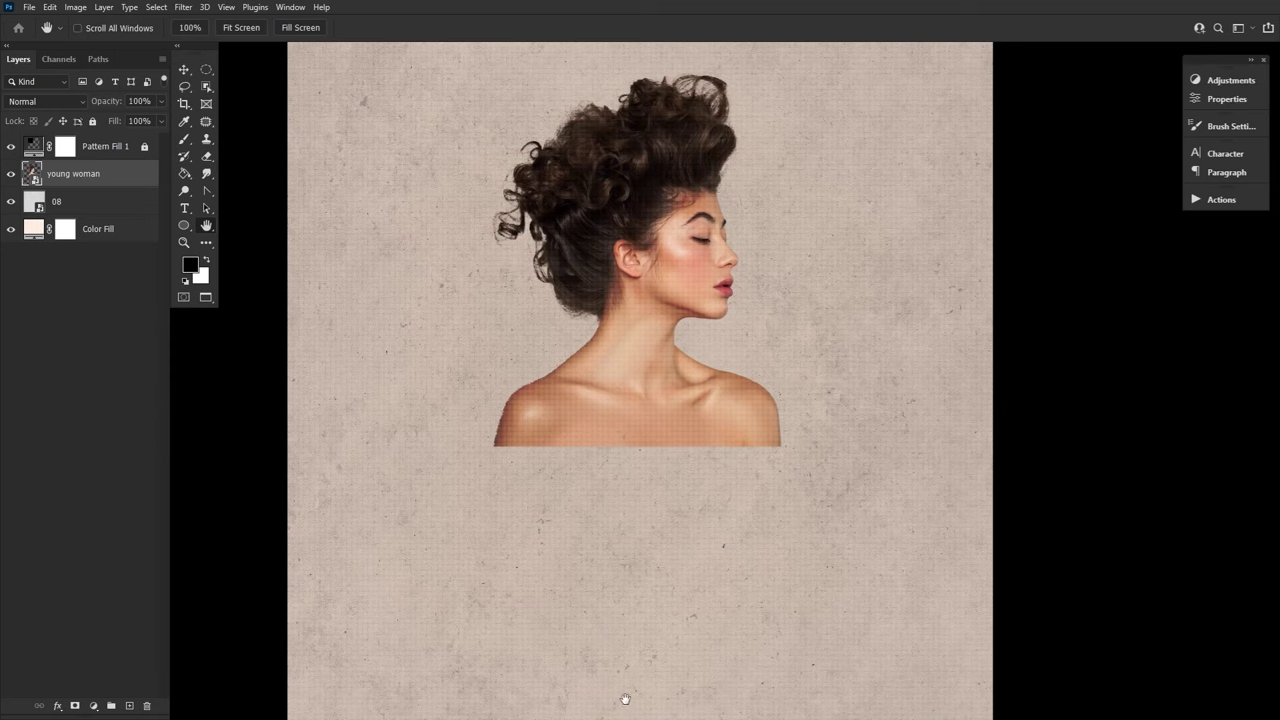
click(50, 101)
click(52, 160)
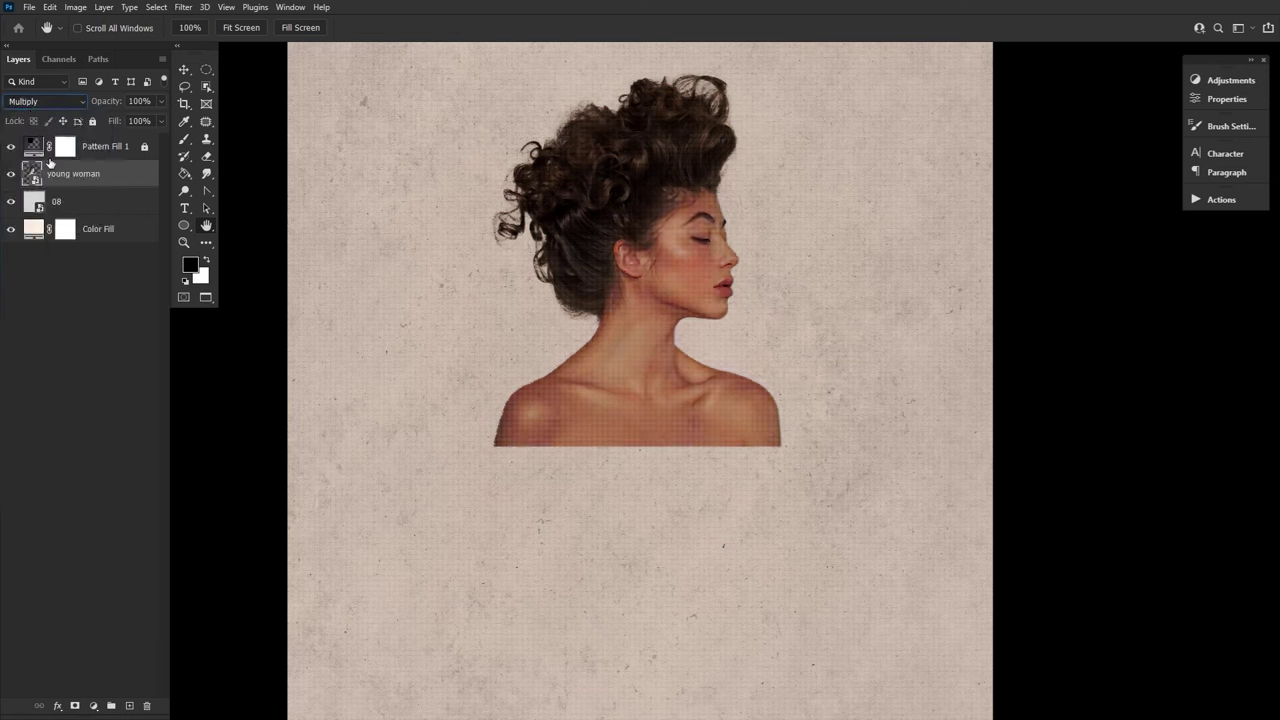
Add a layer mask to the young woman layer and brush black across the cut-off shoulders to fade the lower edge
right_click(123, 173)
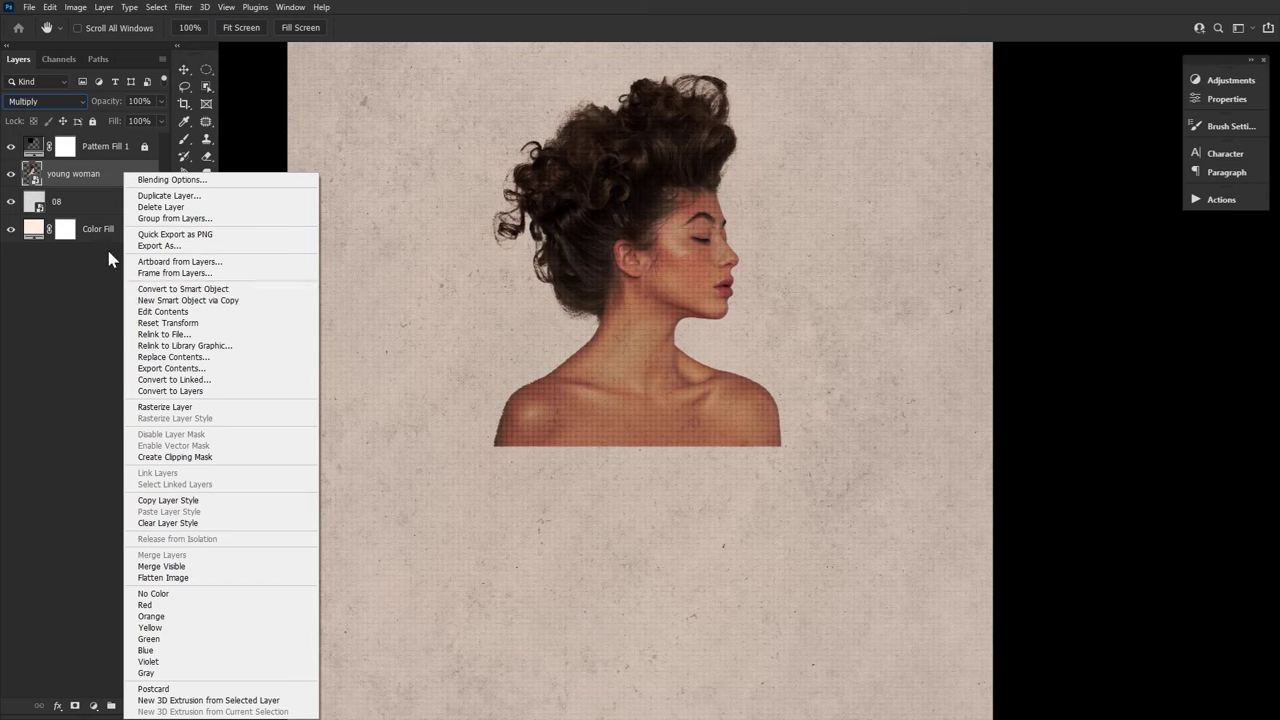
click(99, 176)
click(76, 706)
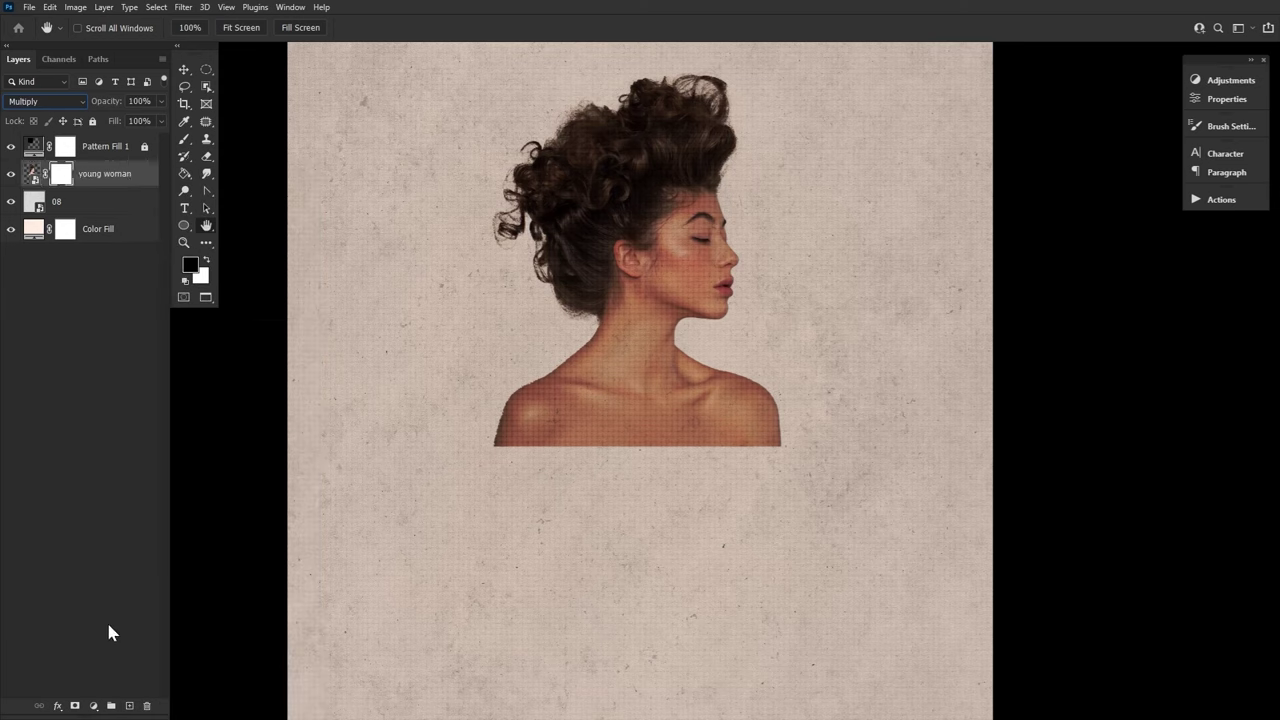
click(184, 139)
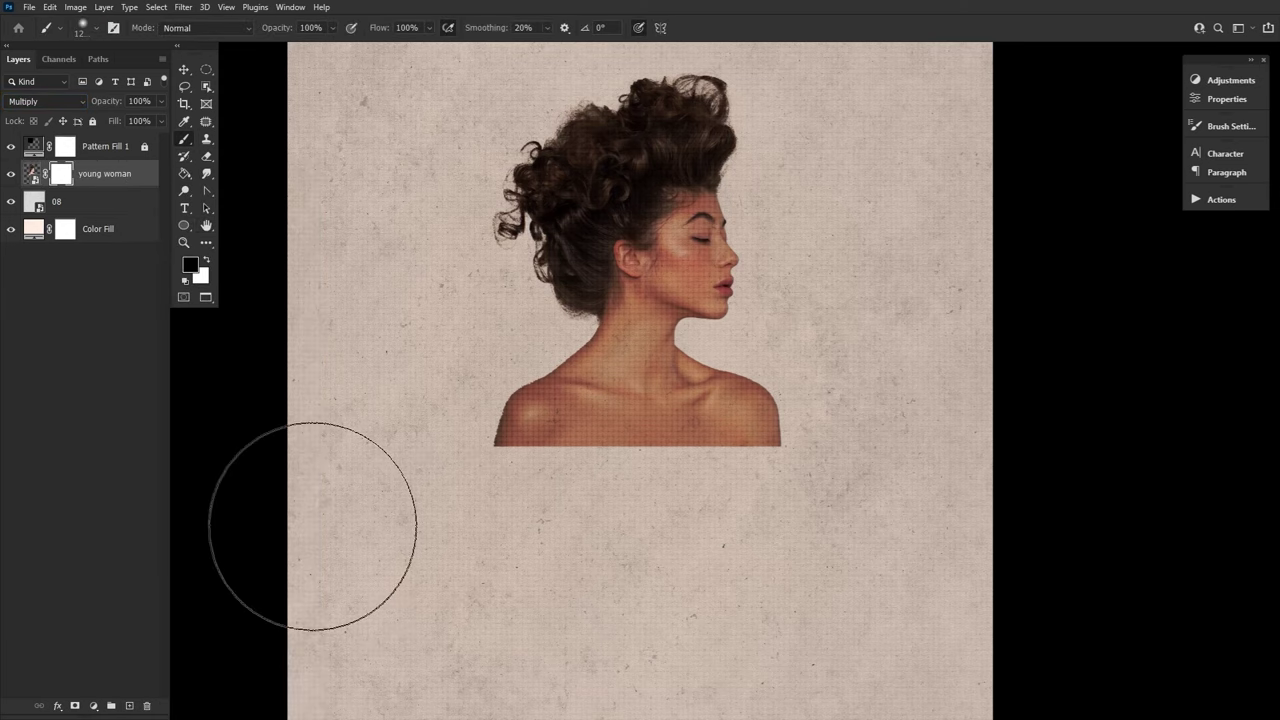
drag(374, 509, 1093, 549)
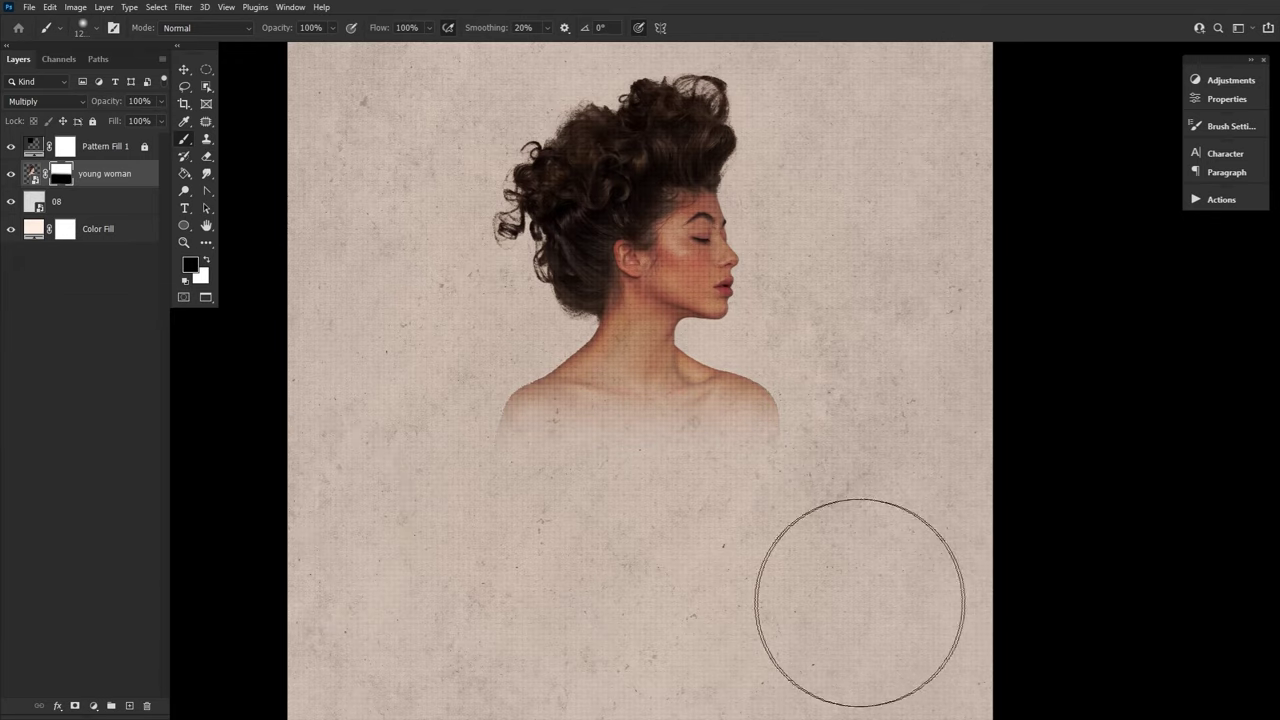
Add a Gradient Map adjustment above the young woman layer and clip it to that layer
click(184, 242)
click(653, 331)
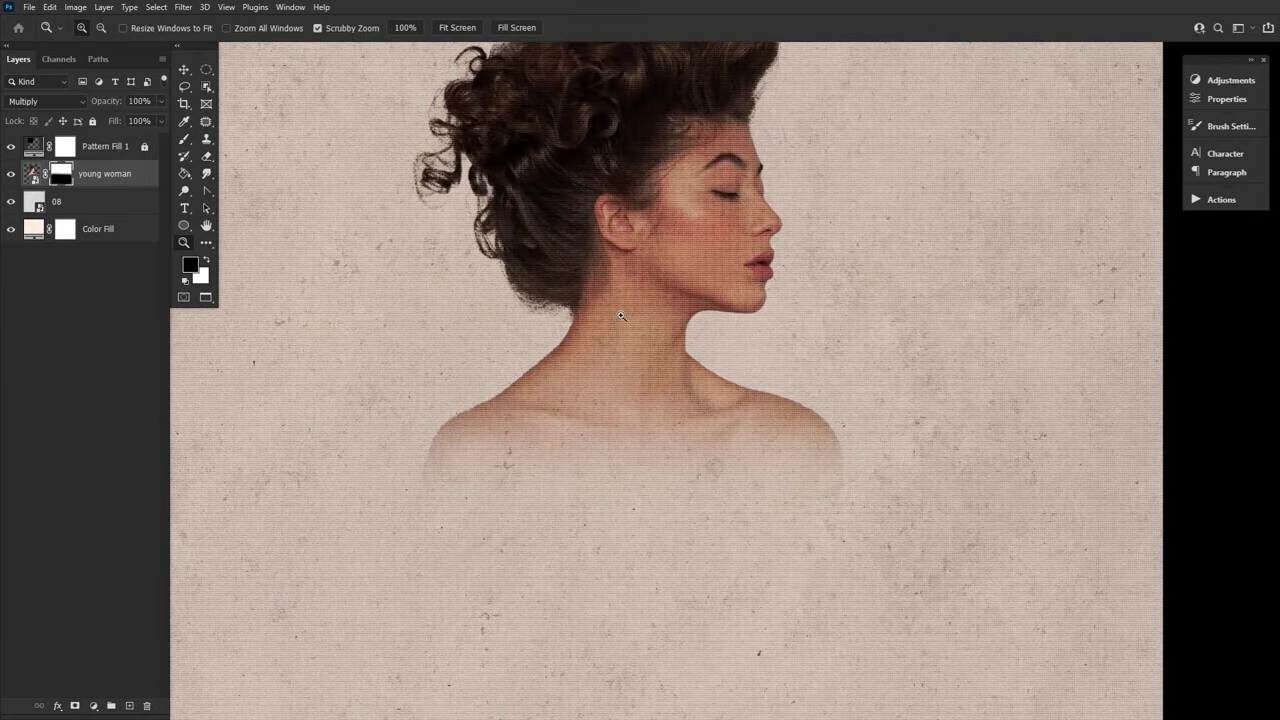
click(621, 316)
scroll(534, 548, up, 3)
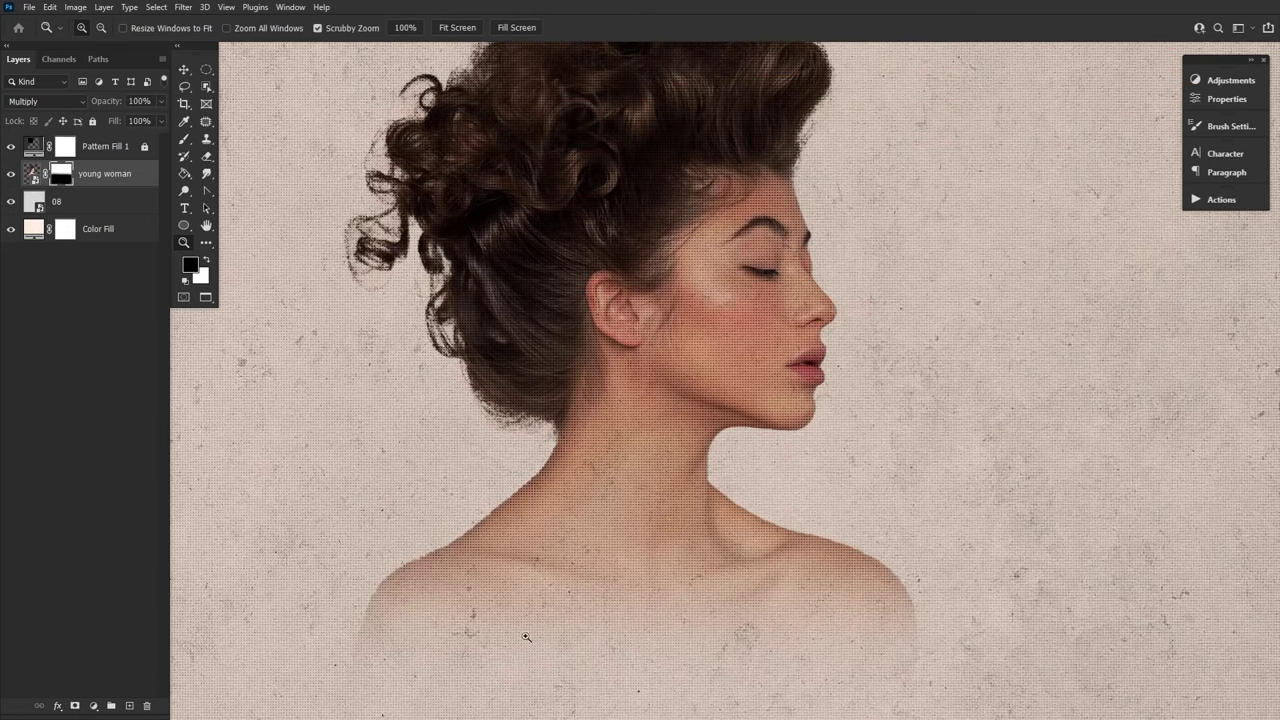
click(206, 226)
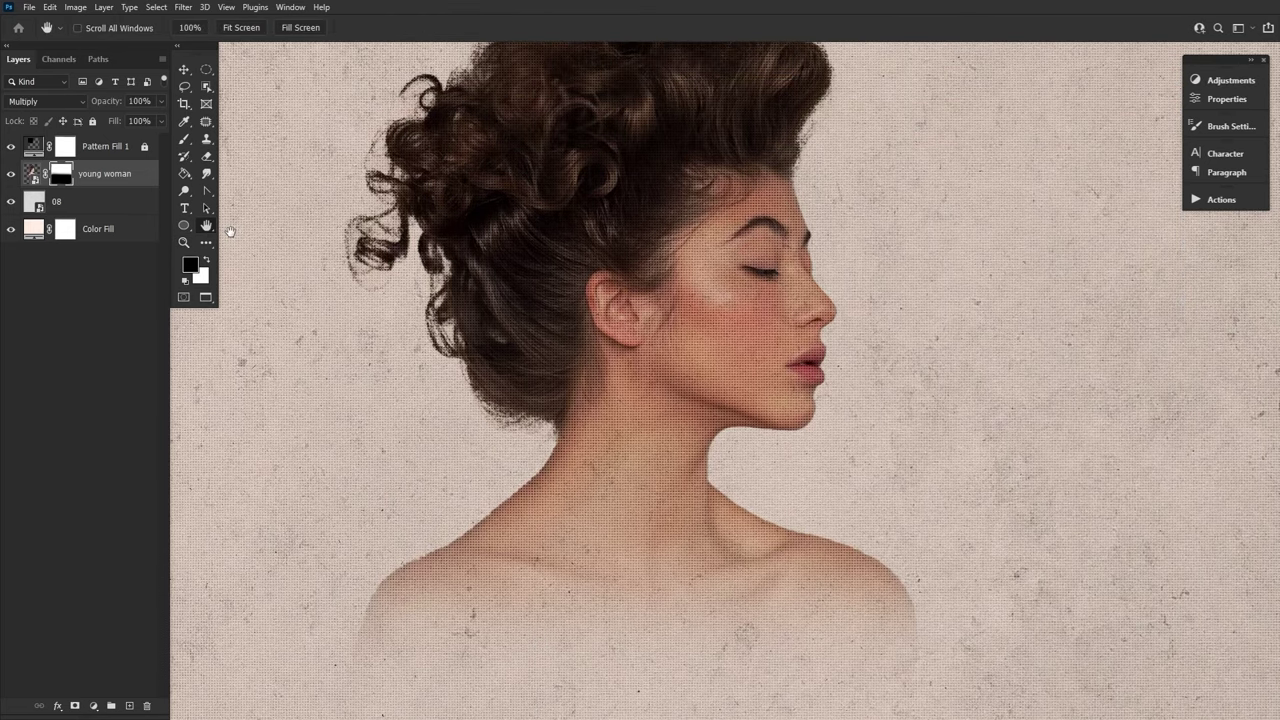
click(1229, 82)
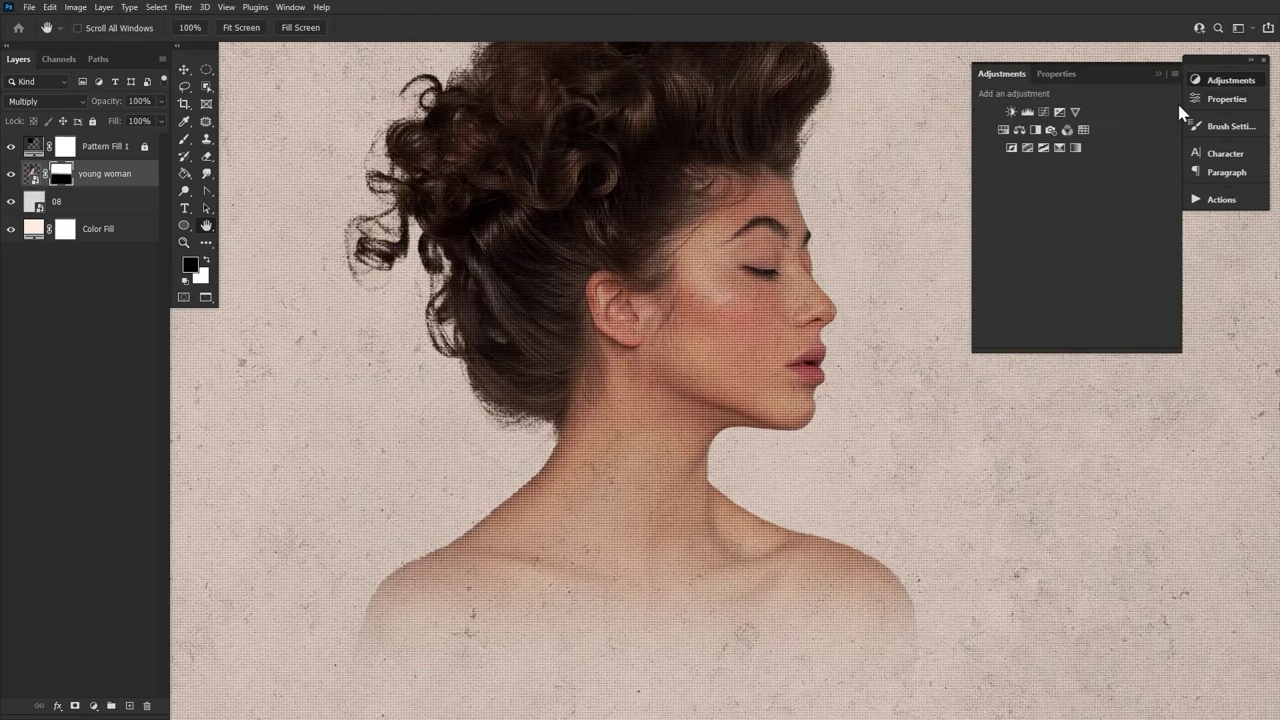
click(1059, 147)
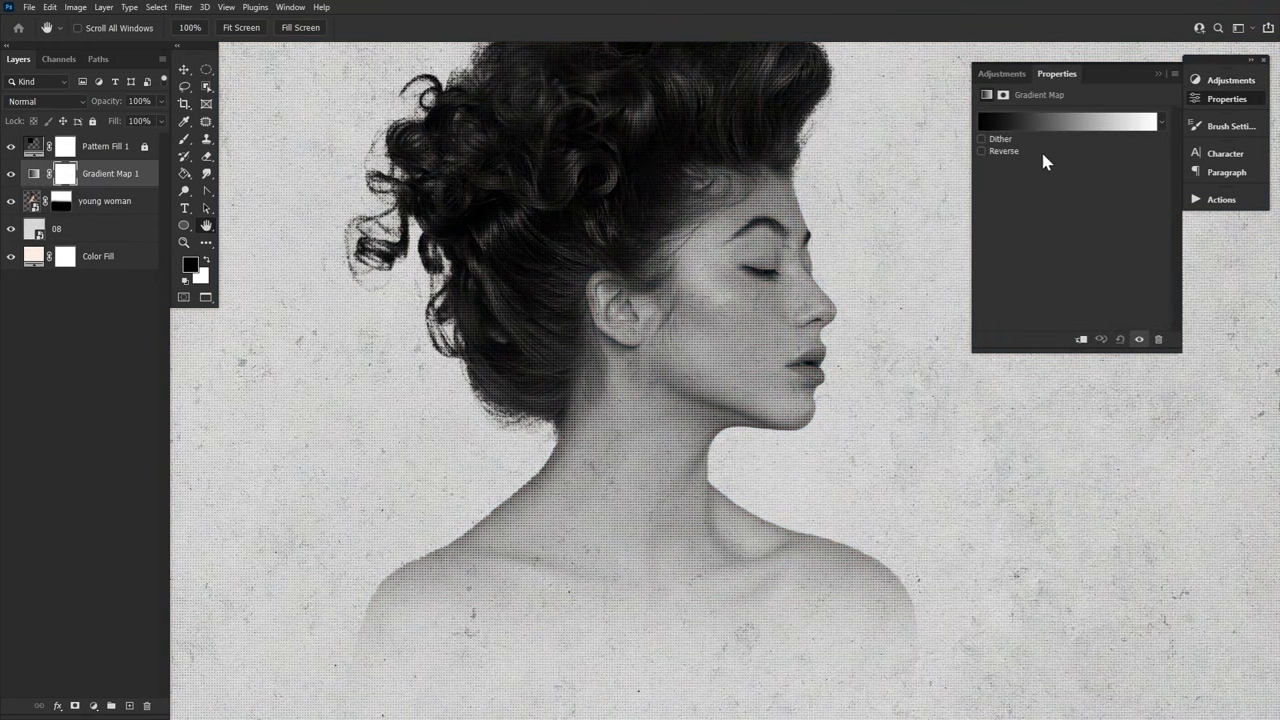
click(139, 186)
alt+click(137, 187)
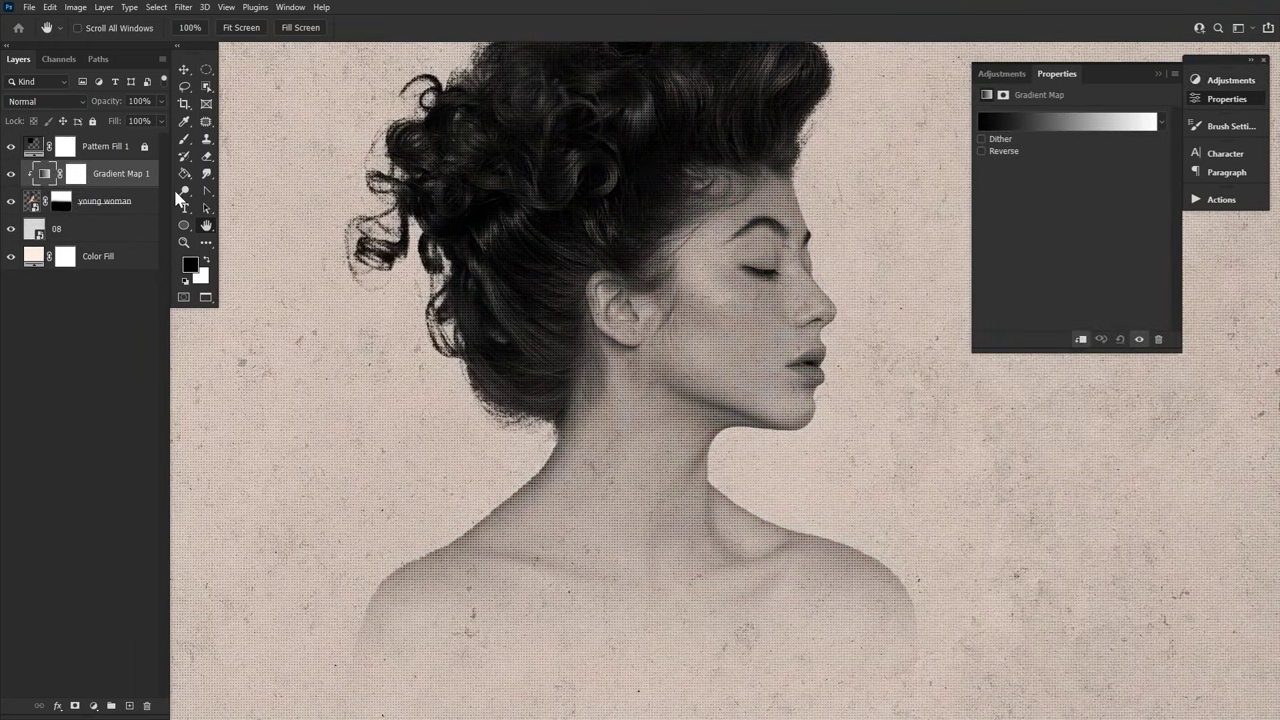
Apply the blue preset to the Gradient Map, with a dark stop of 2f3450 and a light stop of 56d5ff
click(1062, 128)
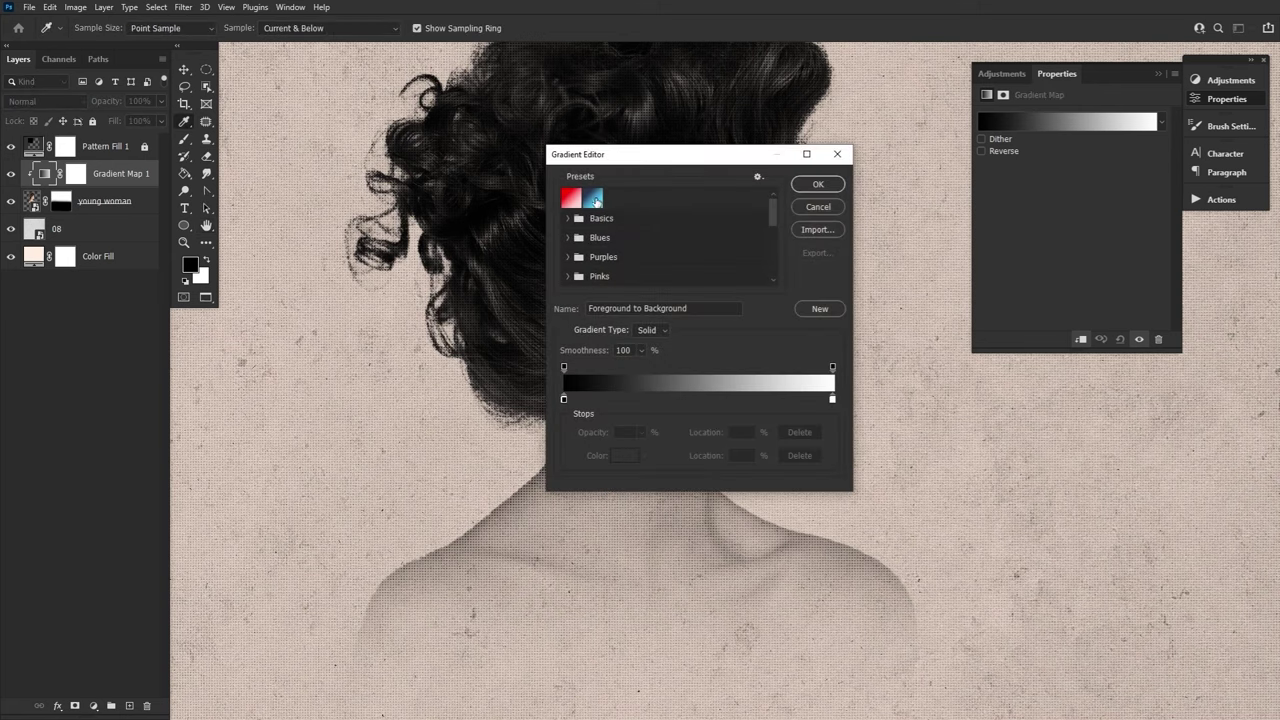
click(596, 200)
double_click(563, 399)
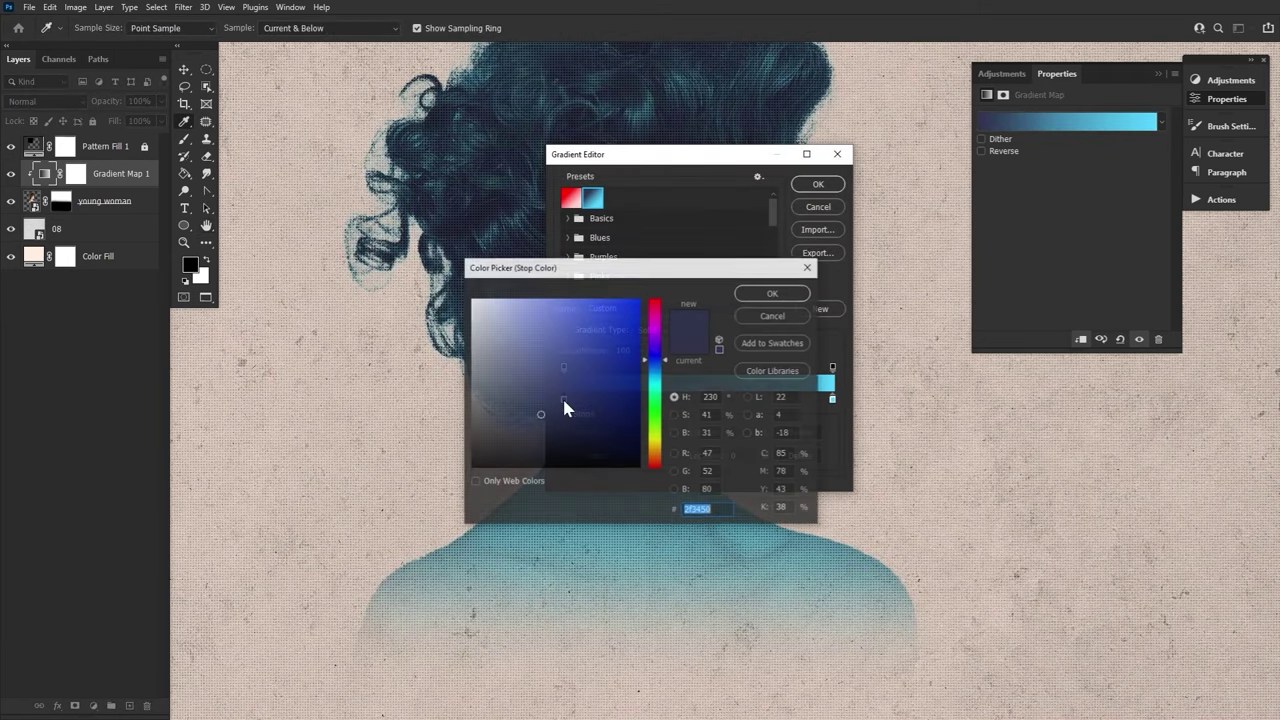
click(773, 292)
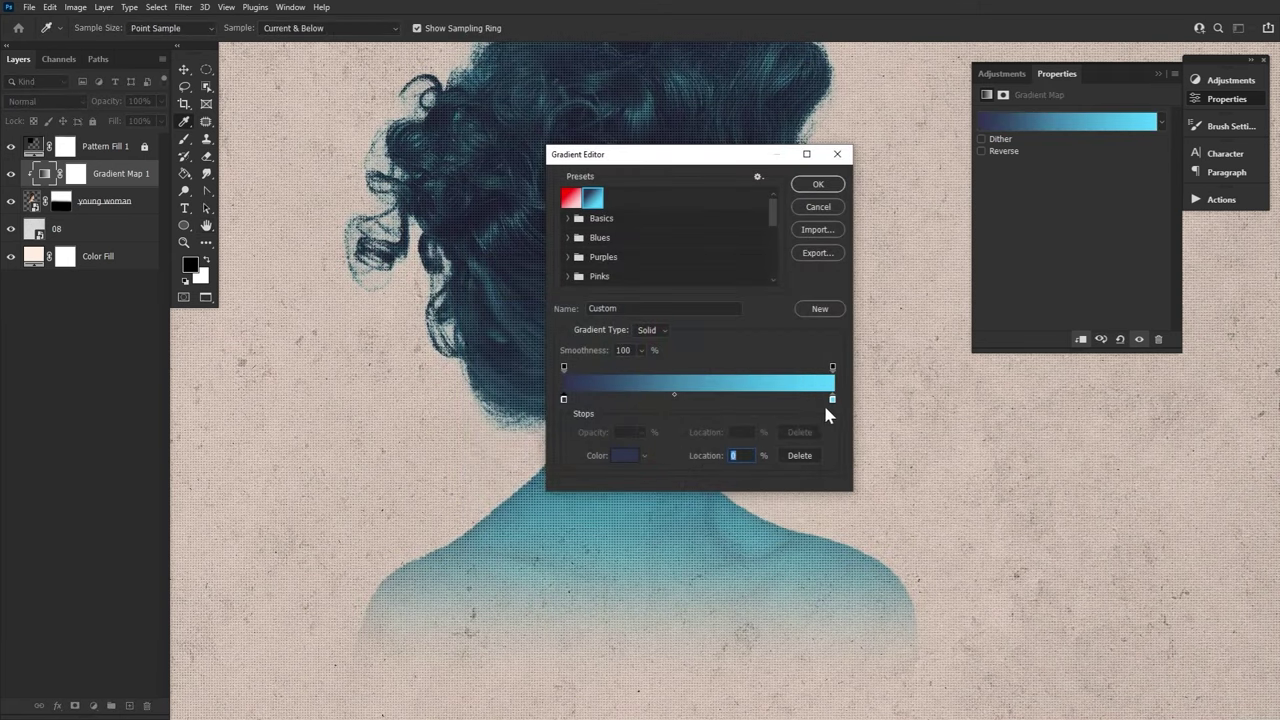
double_click(832, 400)
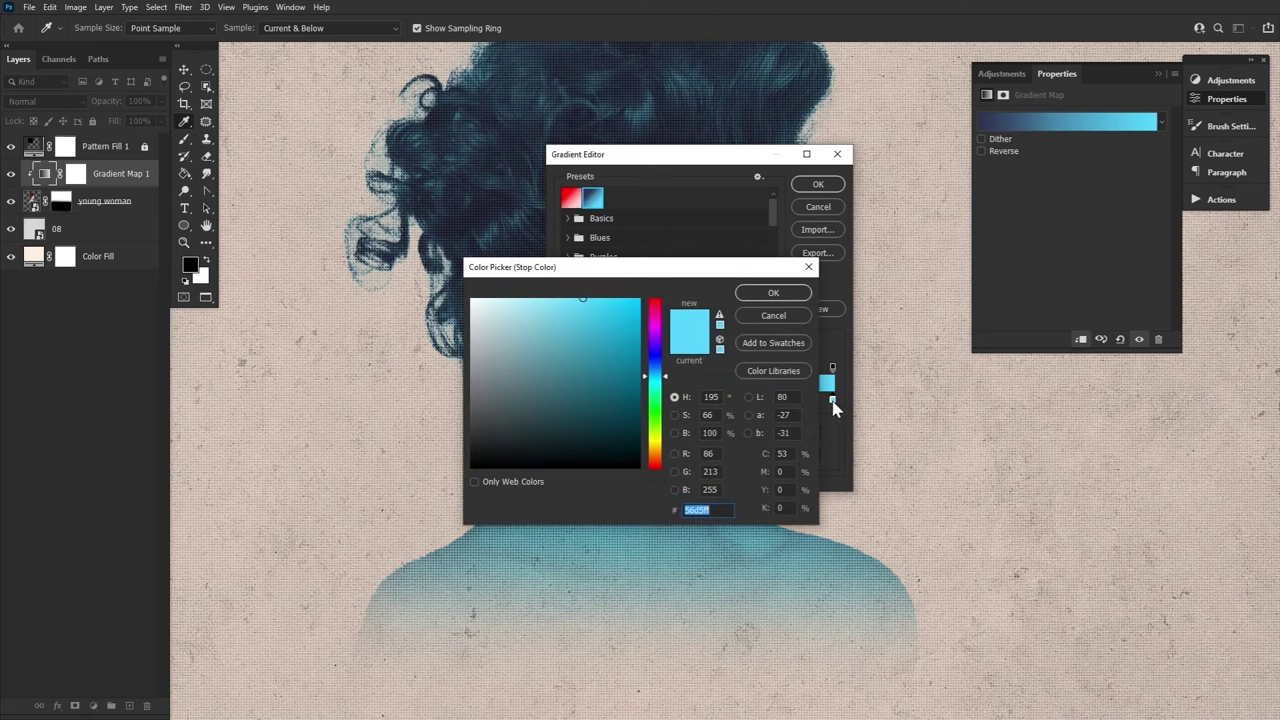
click(773, 292)
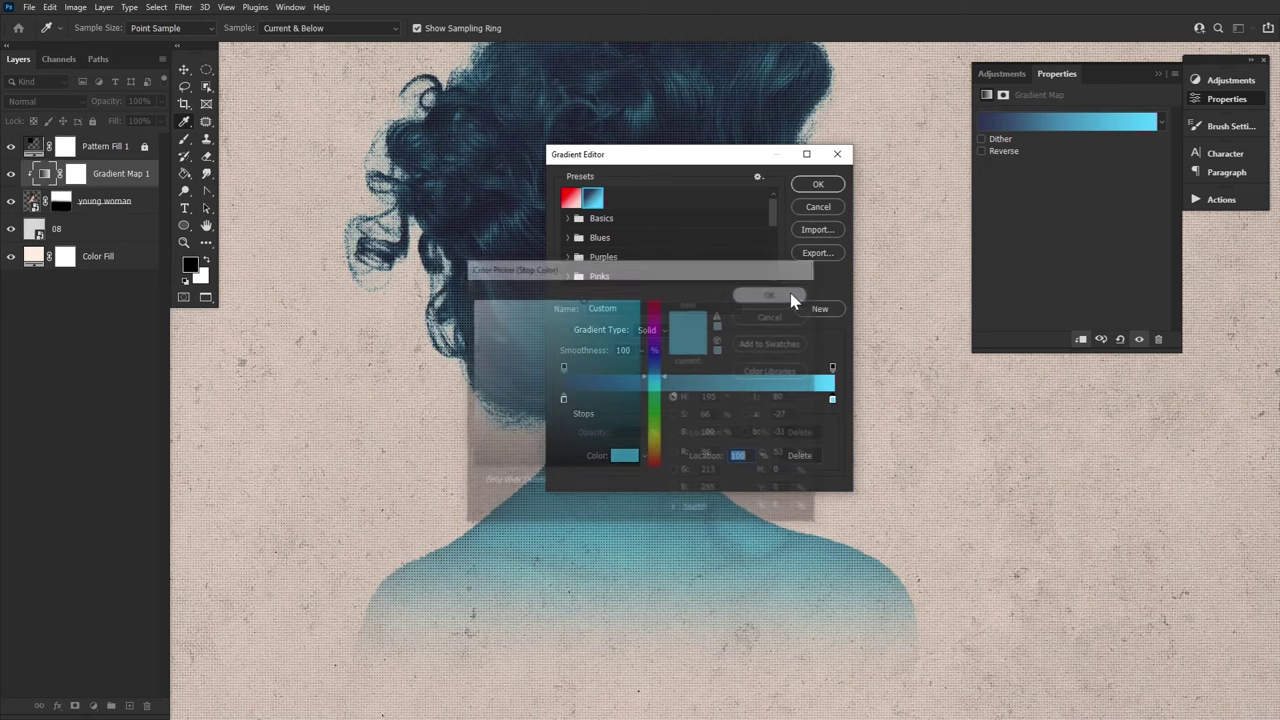
click(818, 184)
Lower the pattern fill layer's opacity to 52% and lock the layer again
drag(806, 180, 806, 220)
click(112, 148)
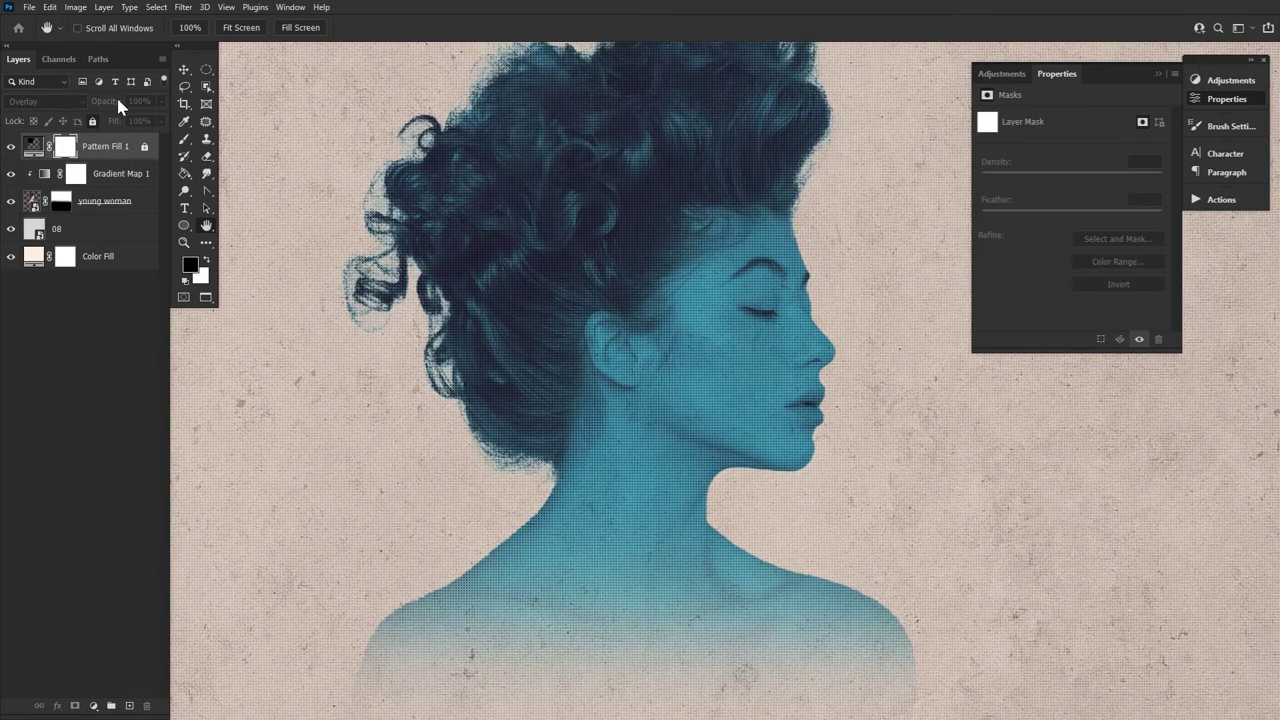
drag(110, 102, 74, 103)
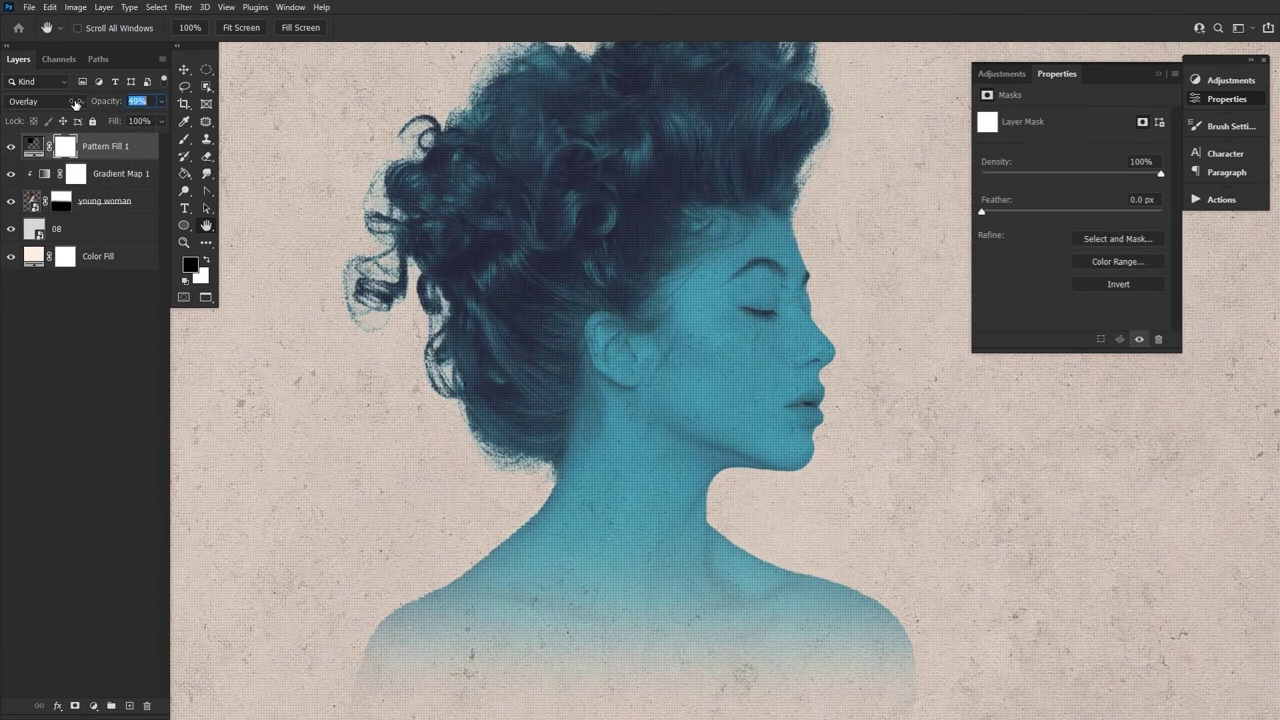
click(92, 121)
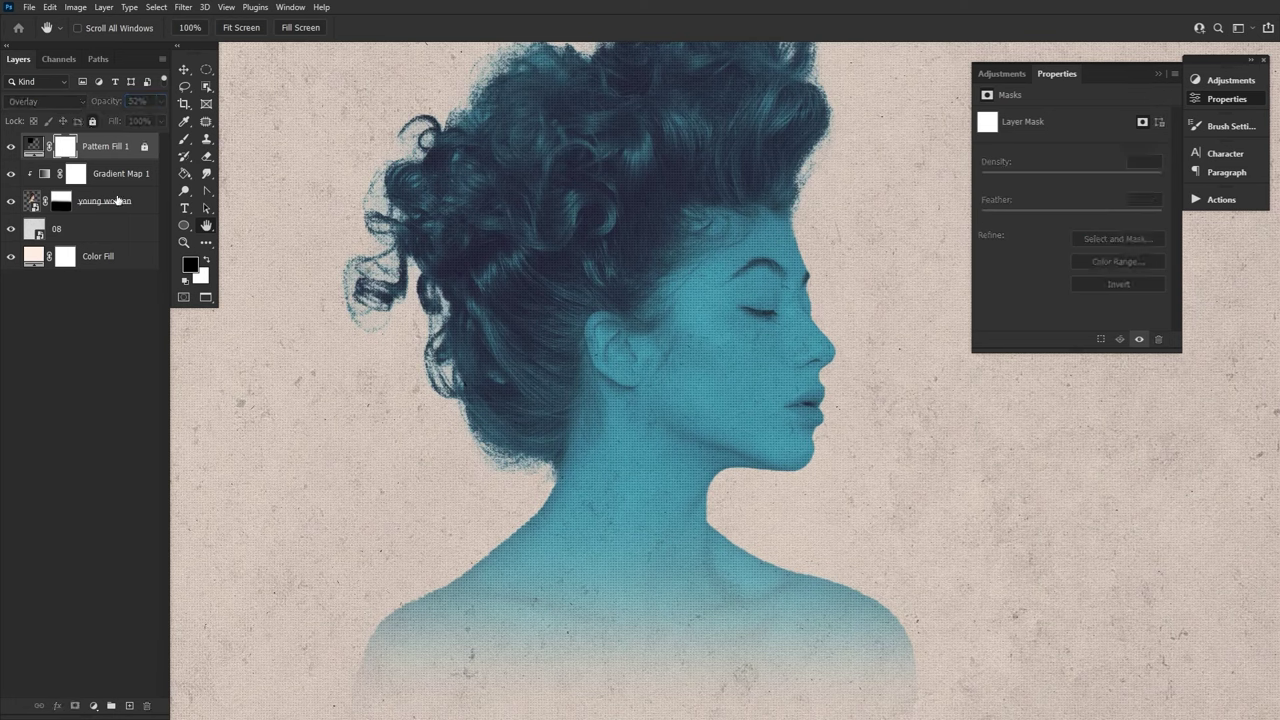
Apply a Levels adjustment to the young woman layer with the black output level set to 73
click(155, 200)
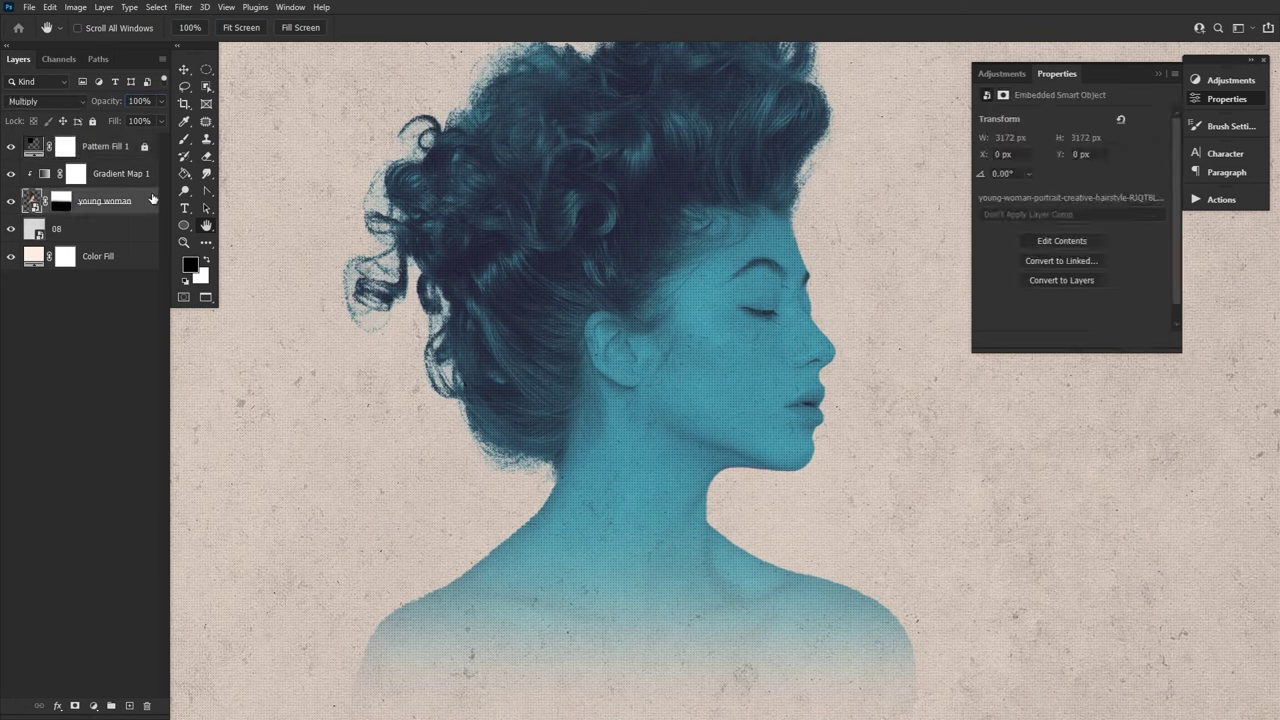
click(77, 10)
mouse_move(110, 38)
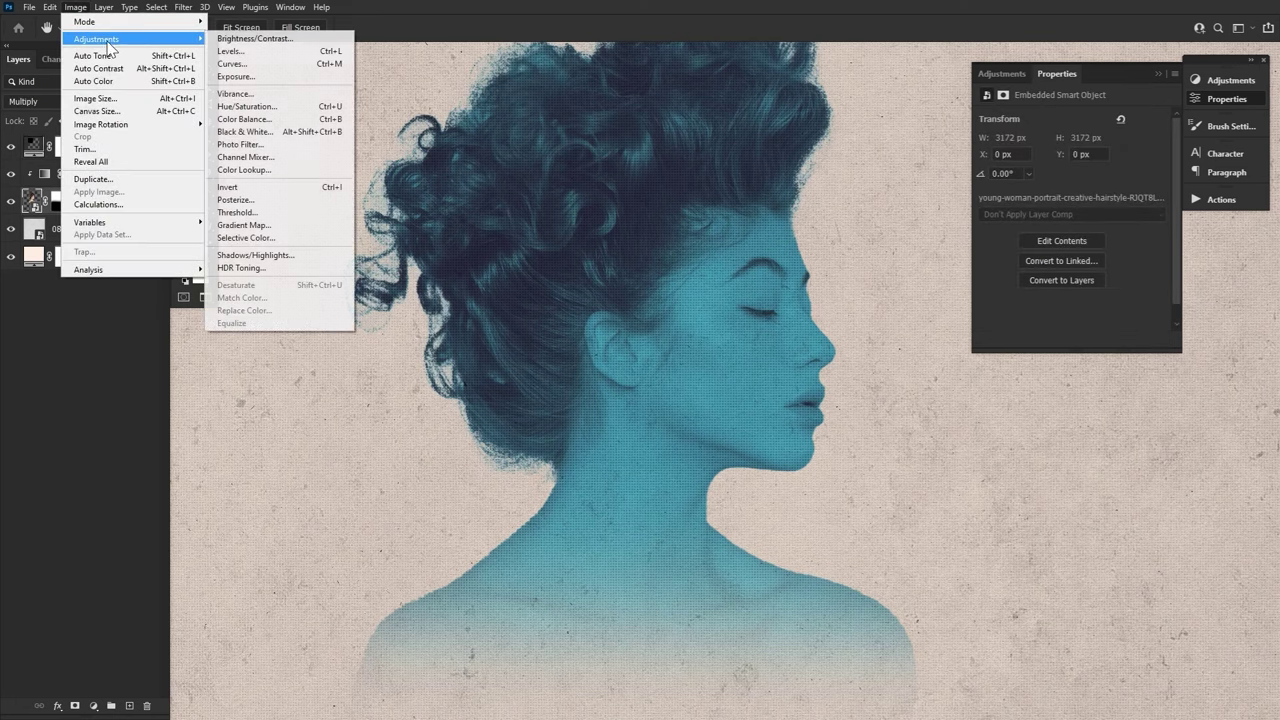
click(265, 52)
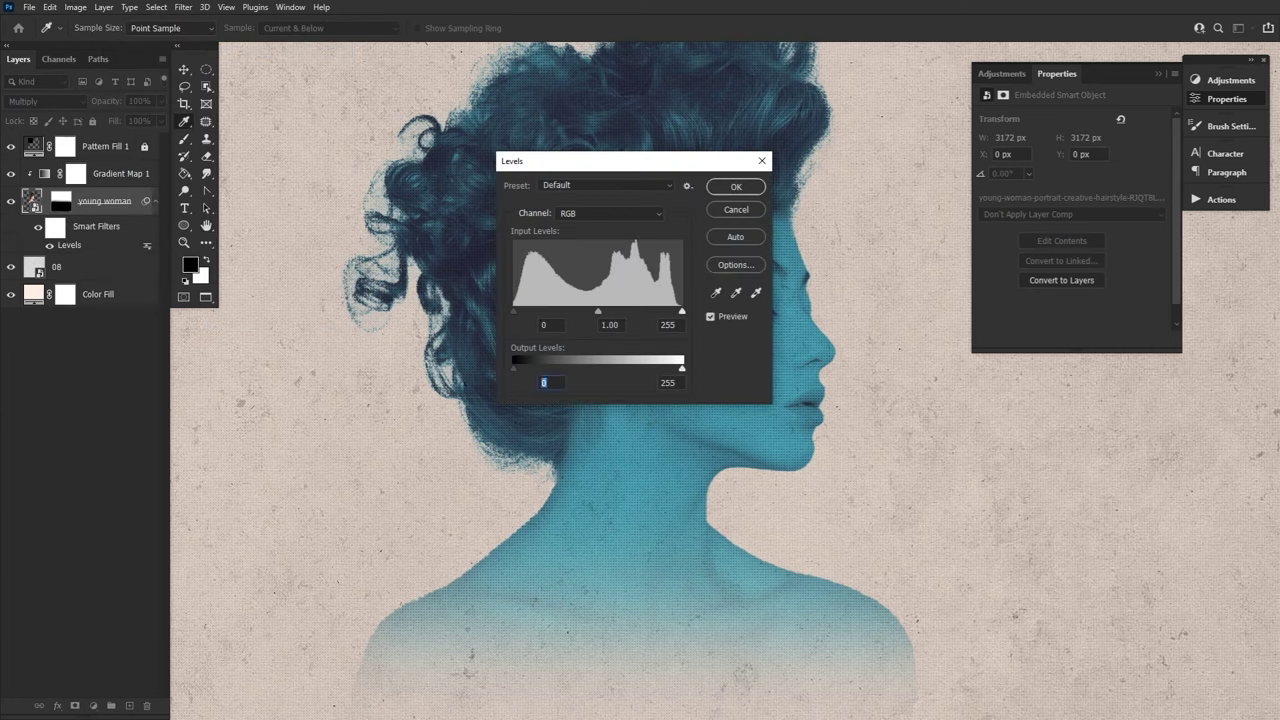
text(73)
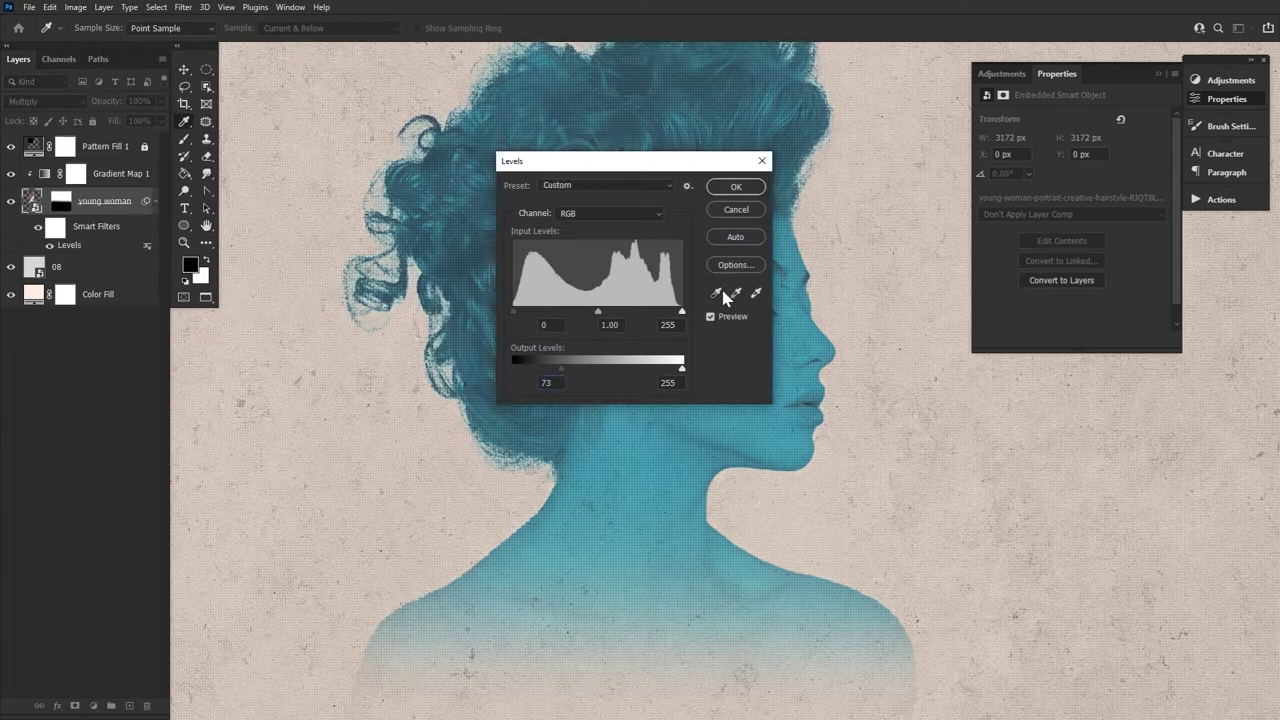
drag(685, 161, 470, 205)
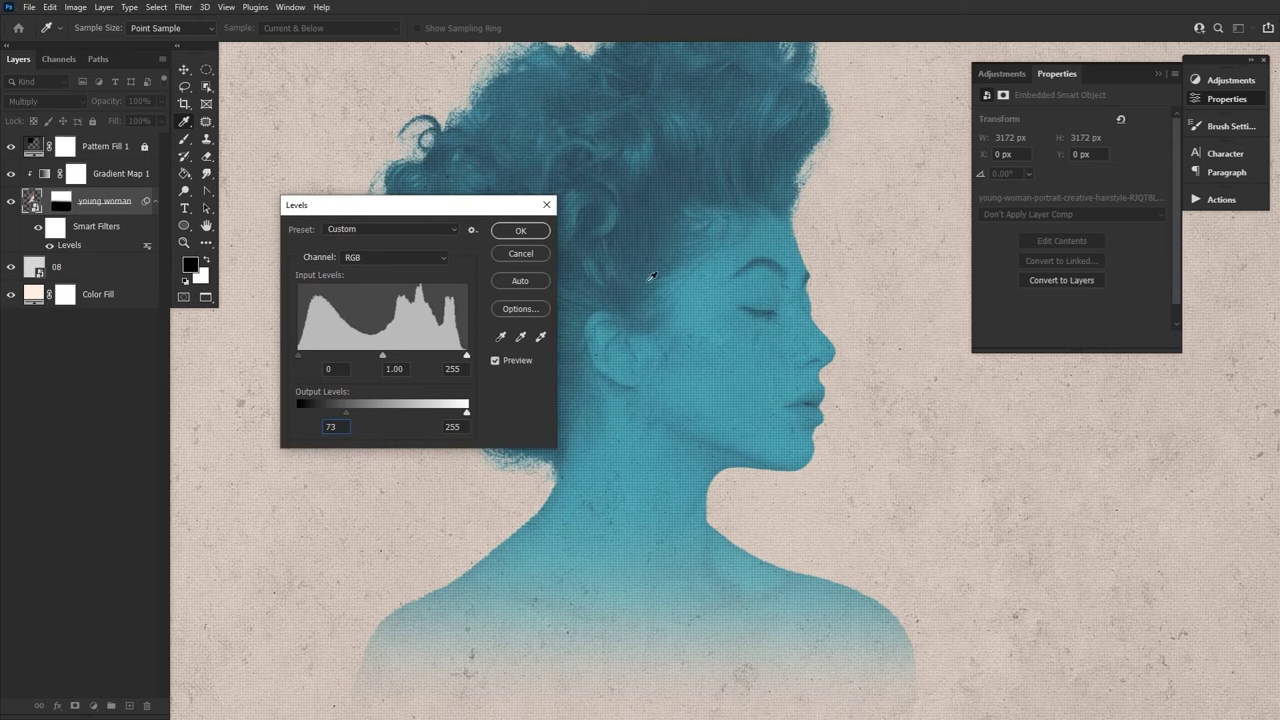
click(516, 231)
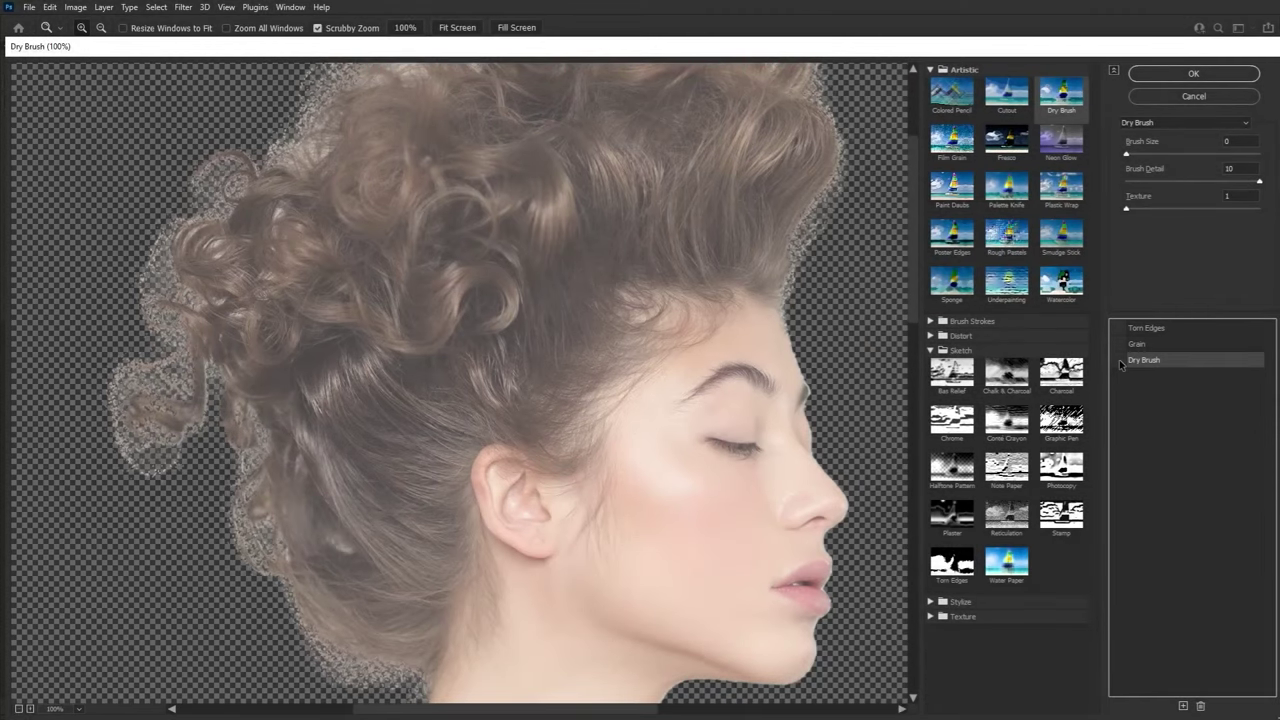
Enable the Dry Brush, Grain and Torn Edges effects in the Filter Gallery for the young woman layer
click(1119, 361)
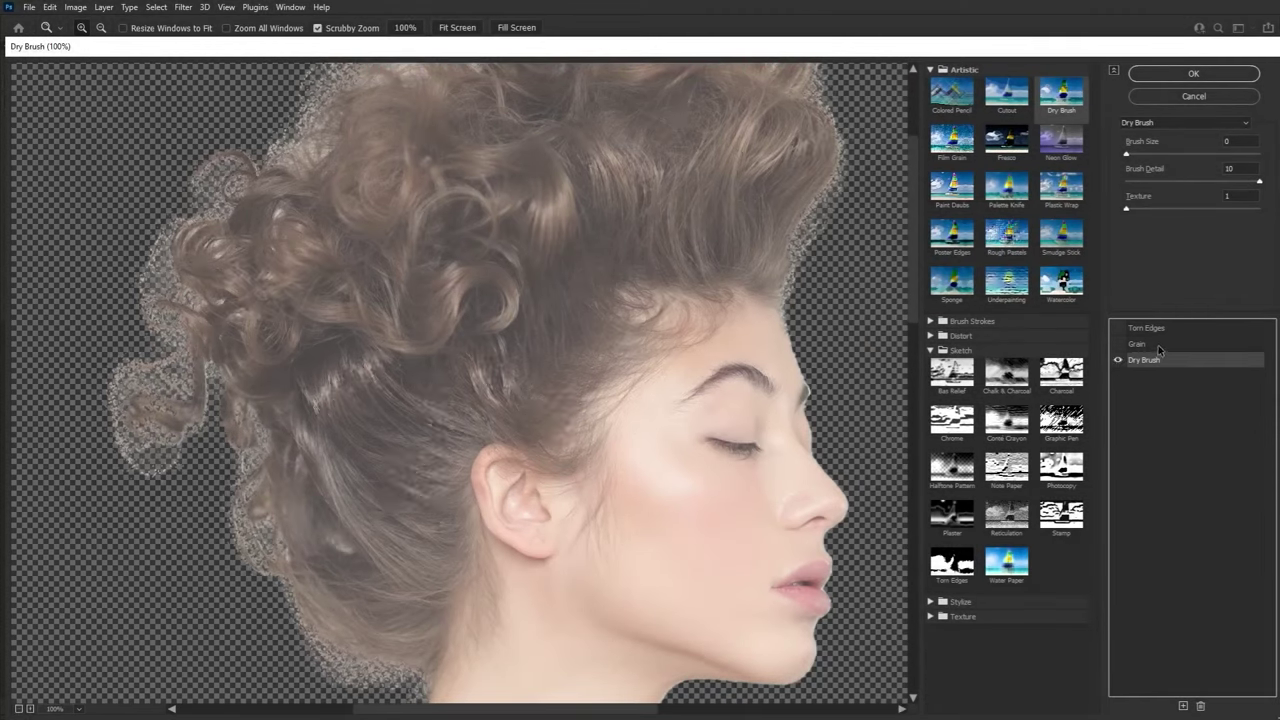
click(1138, 347)
click(1118, 346)
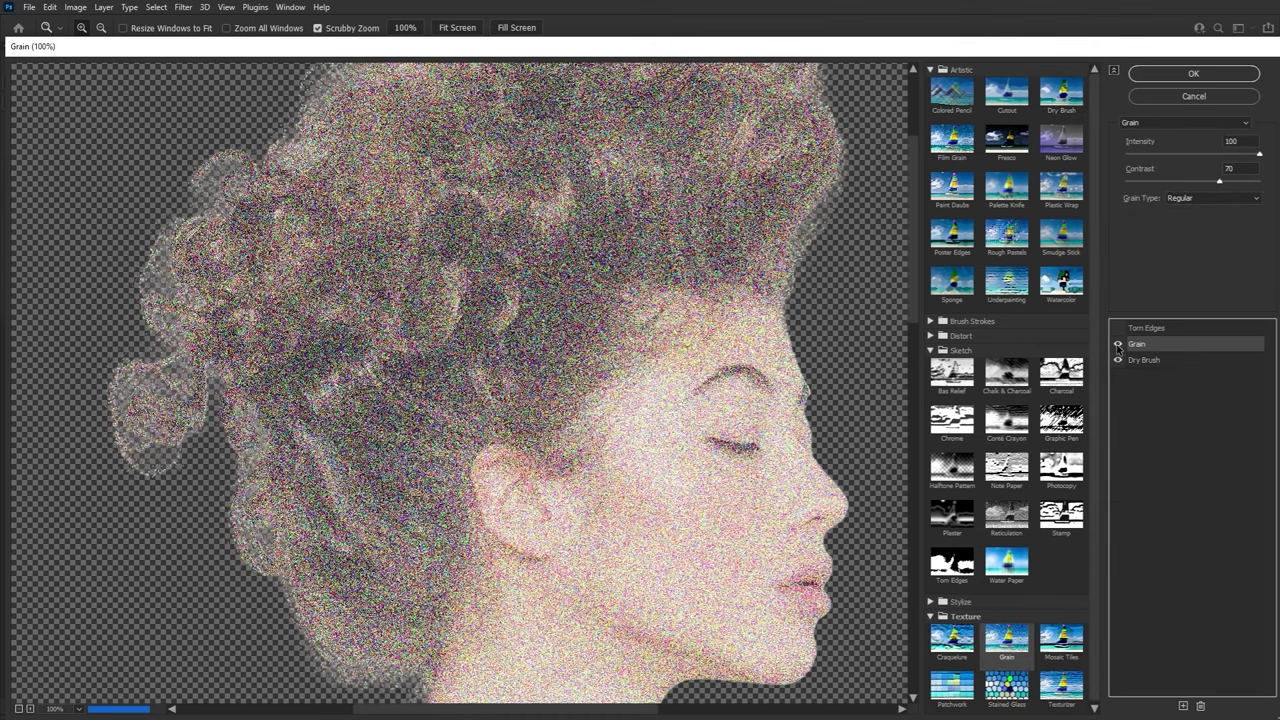
click(1170, 330)
click(1118, 329)
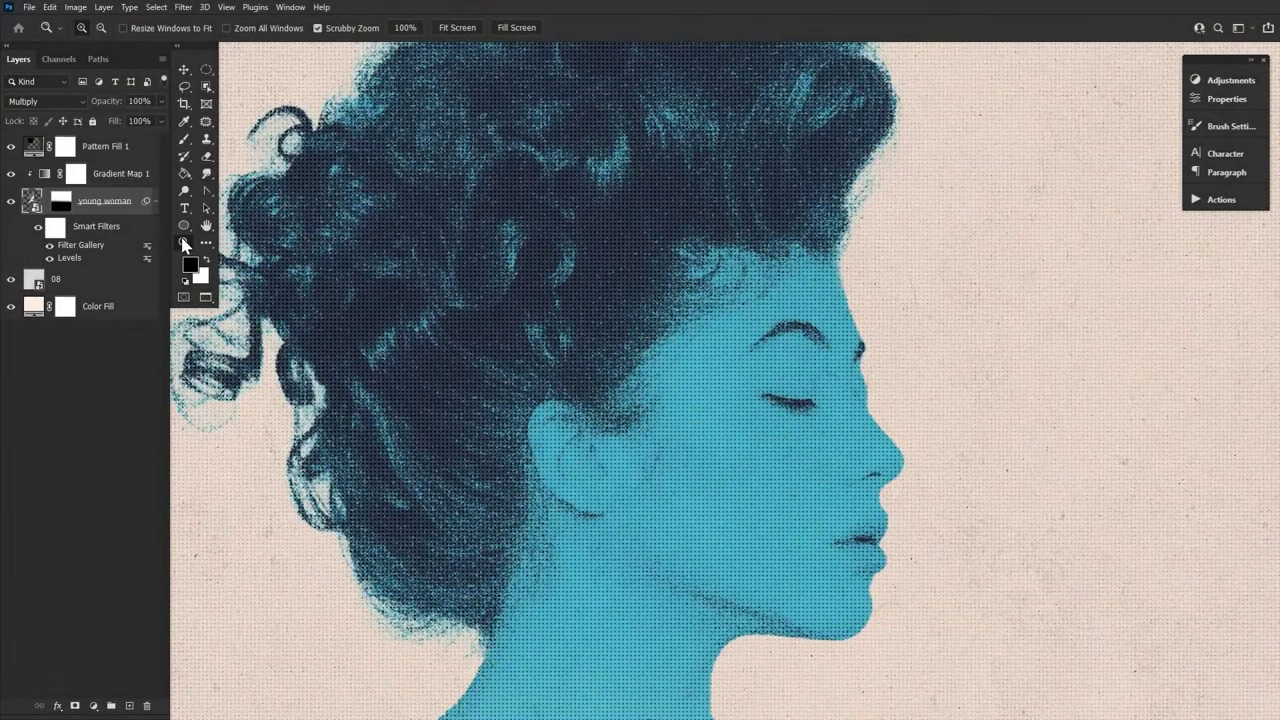
drag(417, 297, 540, 300)
click(326, 322)
key(h)
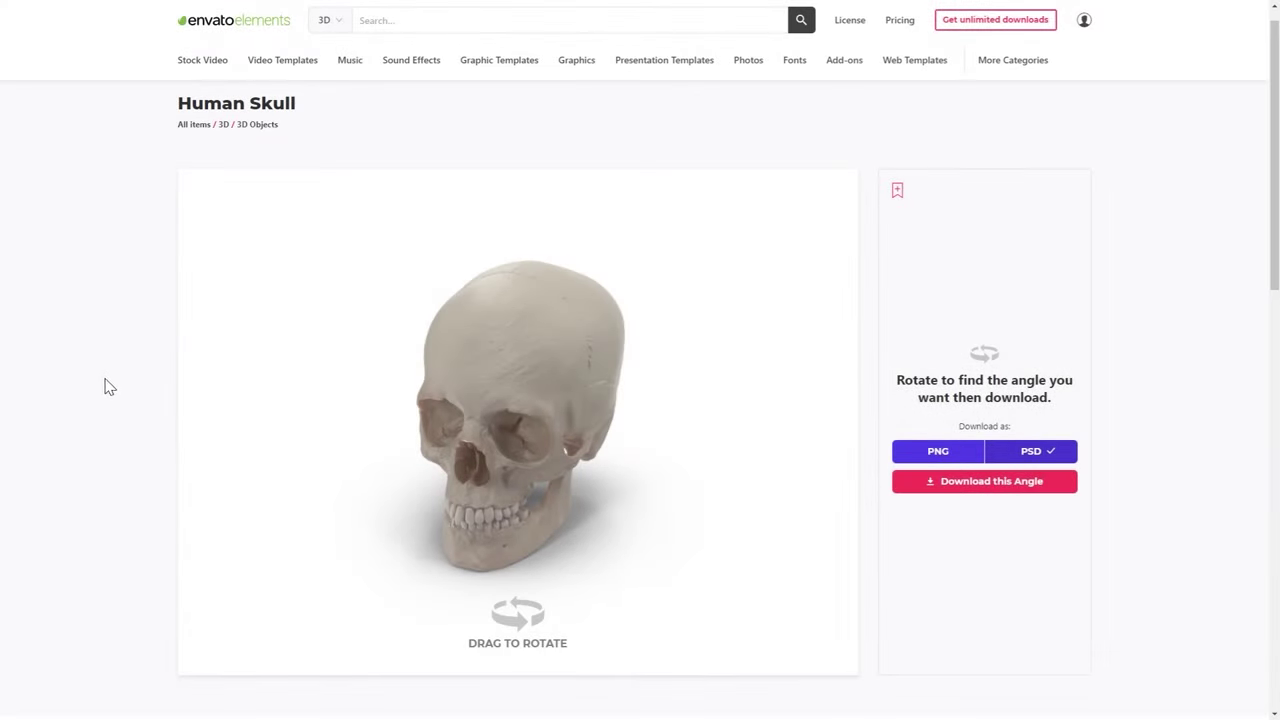
Switch to Envato Elements and rotate the Human Skull 3D object to a new viewing angle
drag(497, 420, 521, 404)
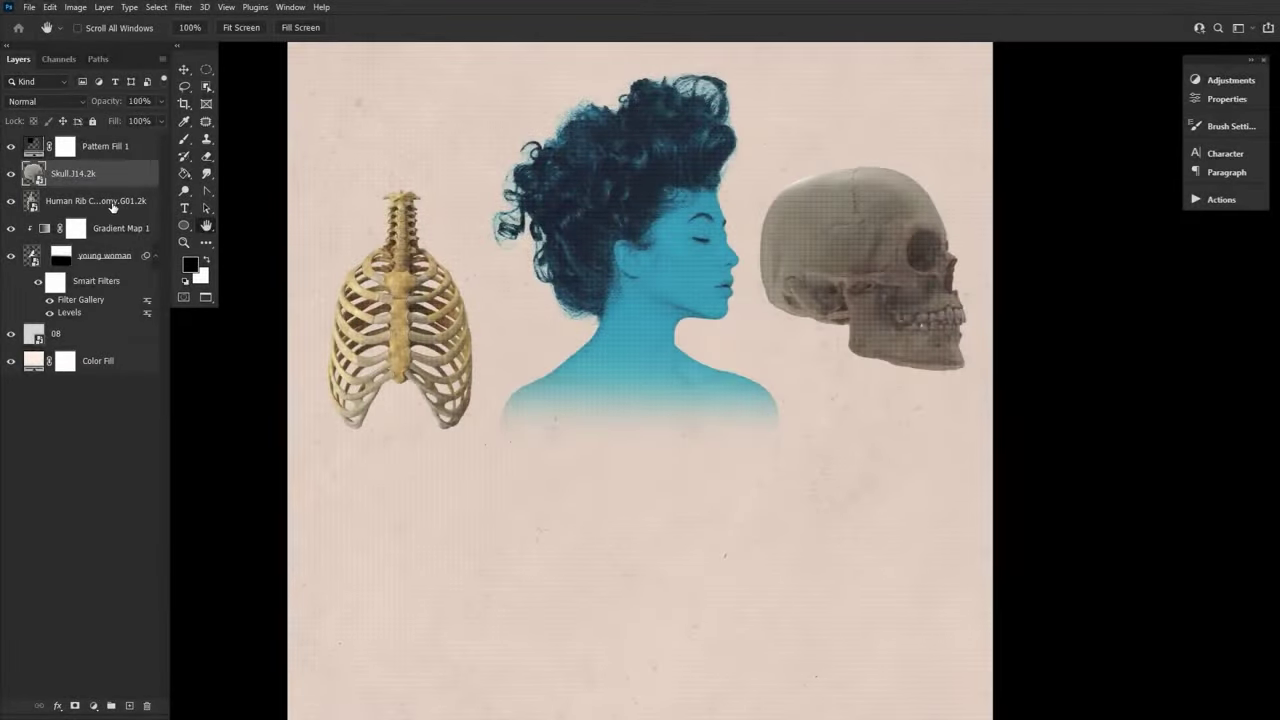
Set the blend mode of both the skull and human rib cage layers to Multiply
shift+click(112, 203)
click(73, 104)
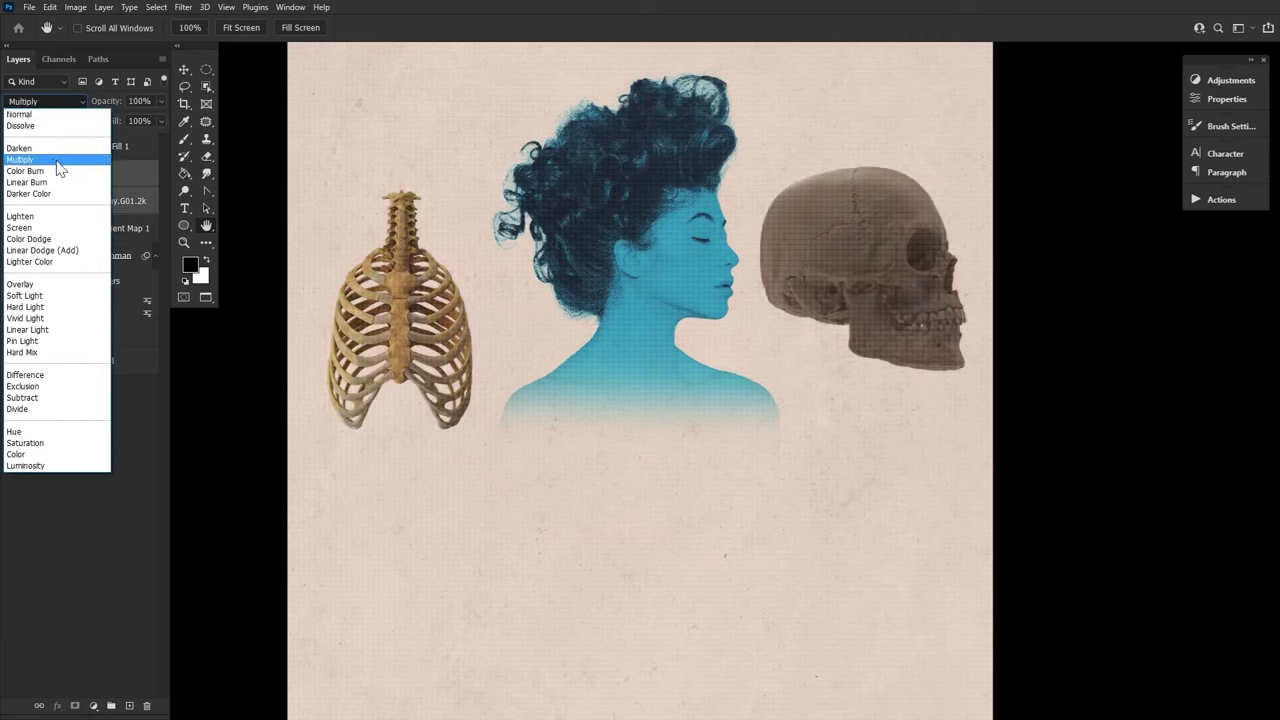
click(57, 150)
click(50, 102)
click(57, 162)
Move the skull over the woman's face, scale it to about 57%, and nudge it to line up with her profile
click(122, 205)
click(141, 177)
click(187, 77)
drag(857, 271, 672, 258)
drag(677, 154, 676, 224)
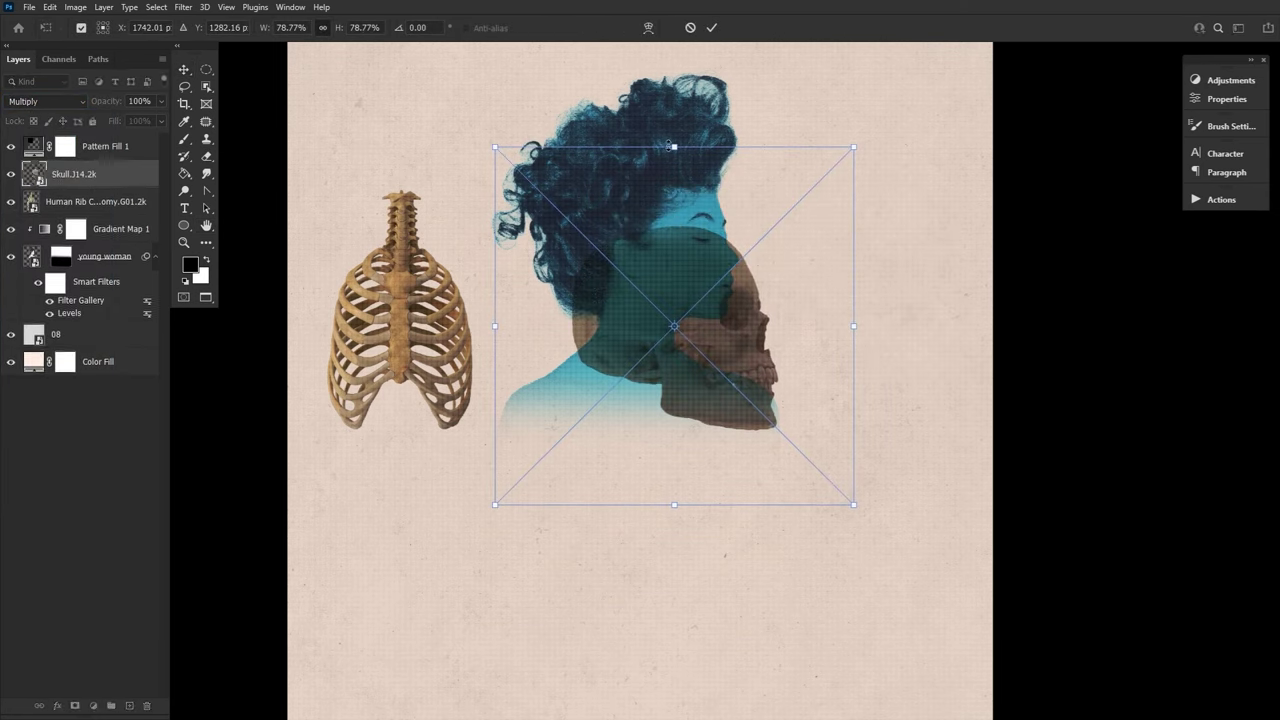
drag(674, 147, 674, 257)
drag(704, 401, 690, 270)
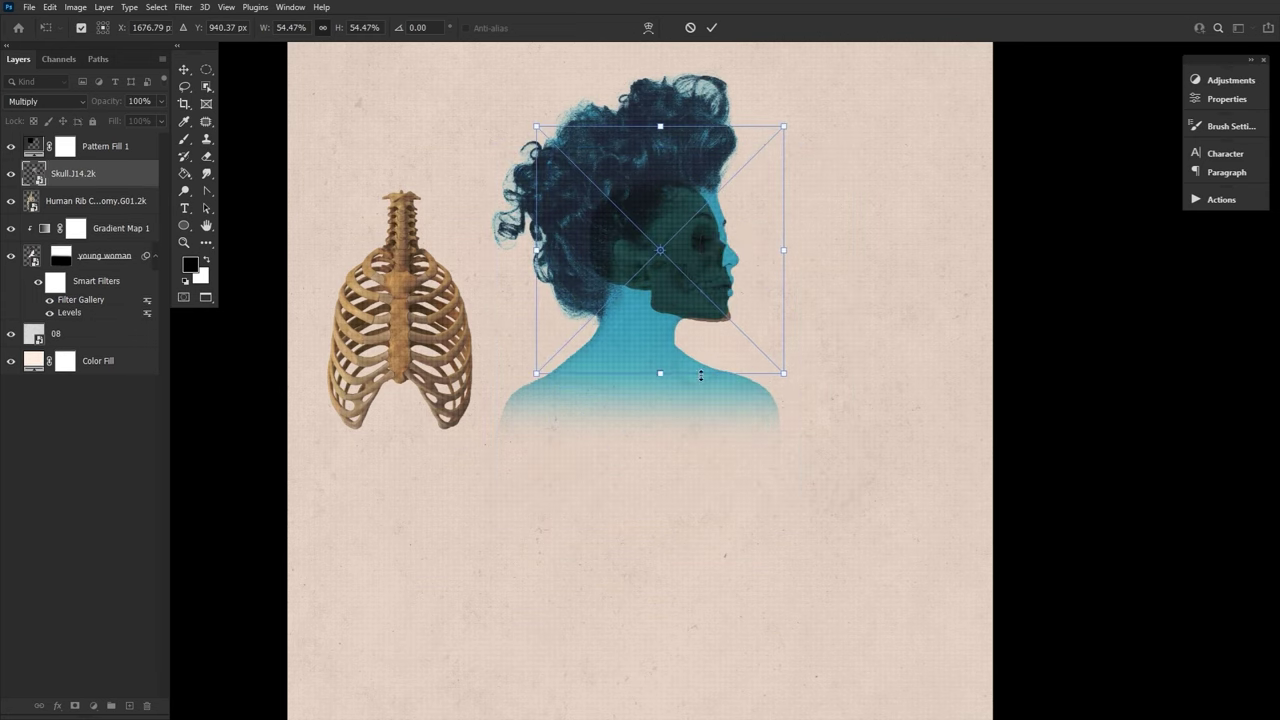
drag(701, 376, 713, 345)
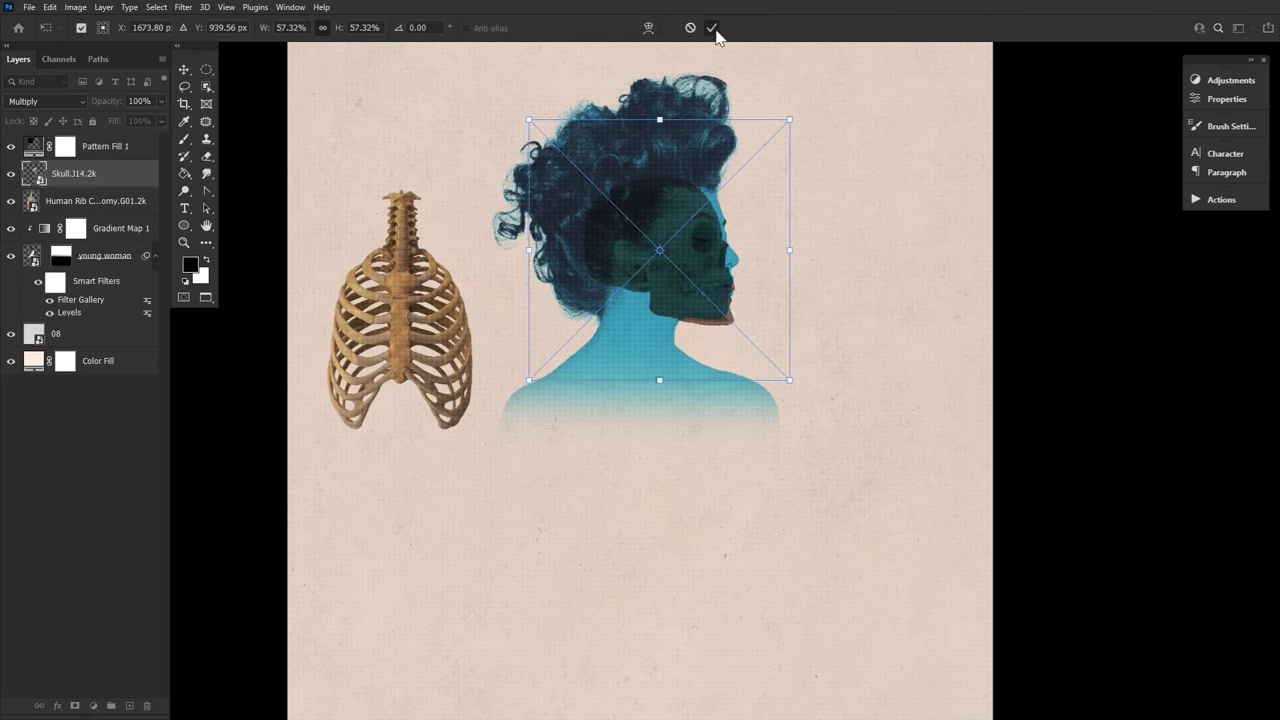
click(712, 29)
key(Up)
key(Up)
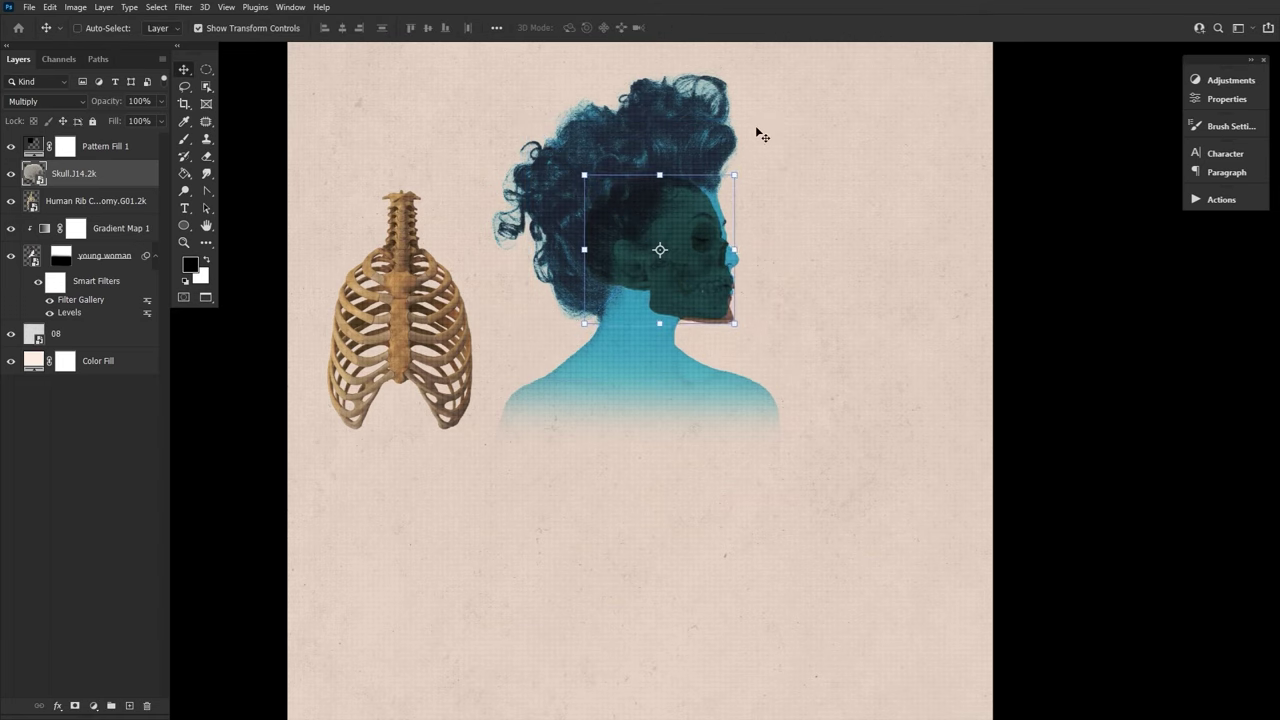
key(Down)
Move the rib cage below the woman's head and resize it so the spine runs up through her neck
click(137, 203)
drag(445, 312, 680, 408)
drag(634, 551, 638, 589)
drag(663, 524, 659, 527)
drag(877, 440, 860, 430)
key(Return)
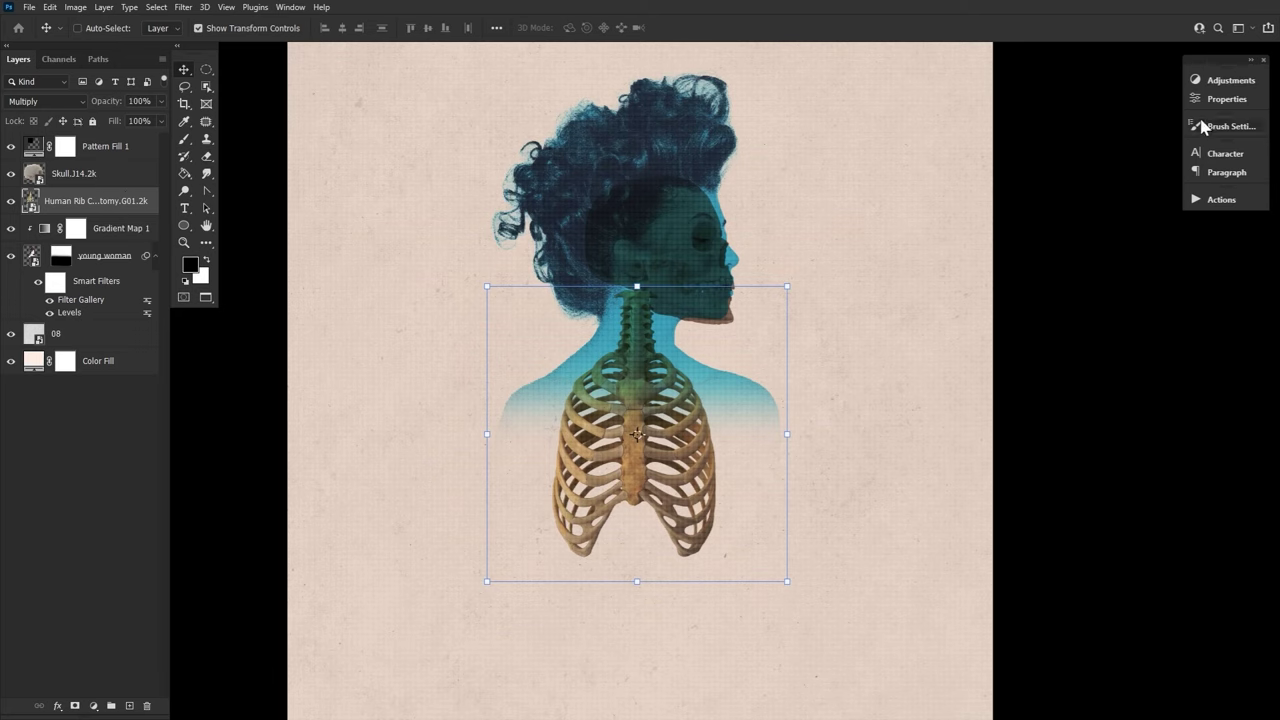
Add a Gradient Map adjustment above the rib cage layer and apply the red-to-light-pink preset
click(1214, 81)
click(1071, 146)
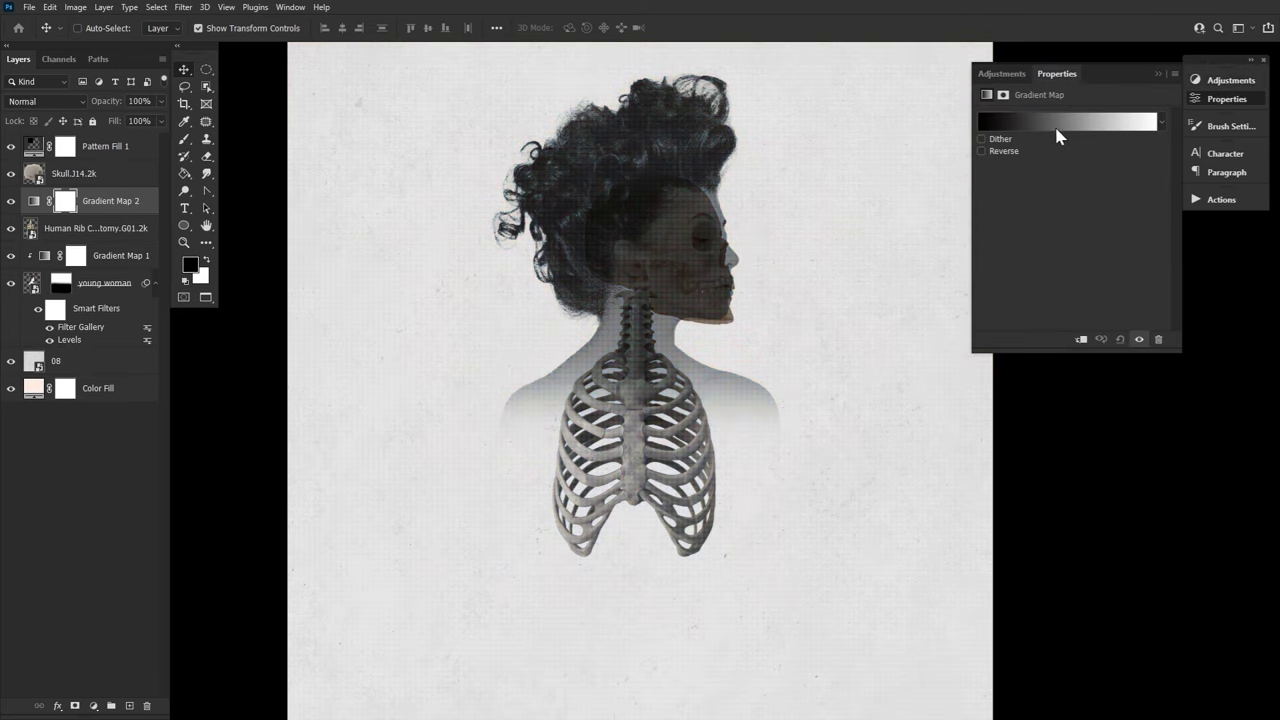
click(1055, 127)
click(570, 198)
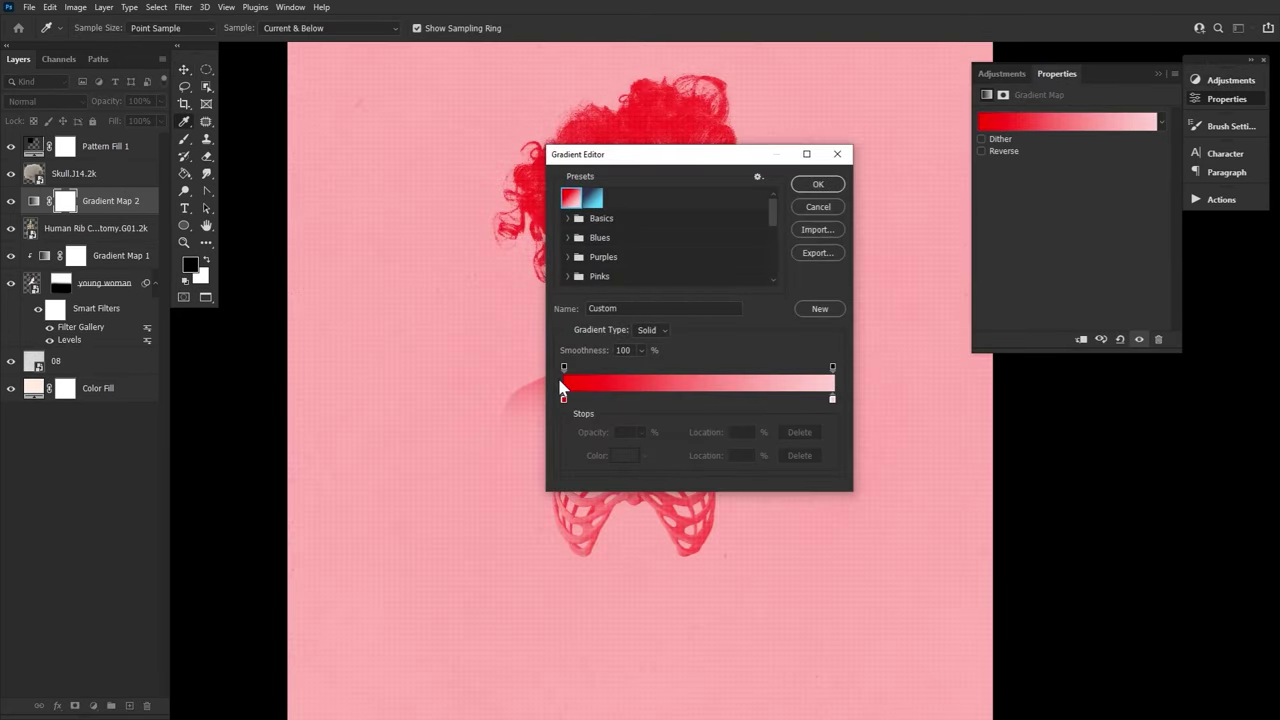
click(816, 185)
Clip the red Gradient Map to the rib cage layer, and clip a duplicate of it to the skull layer
drag(118, 204, 120, 162)
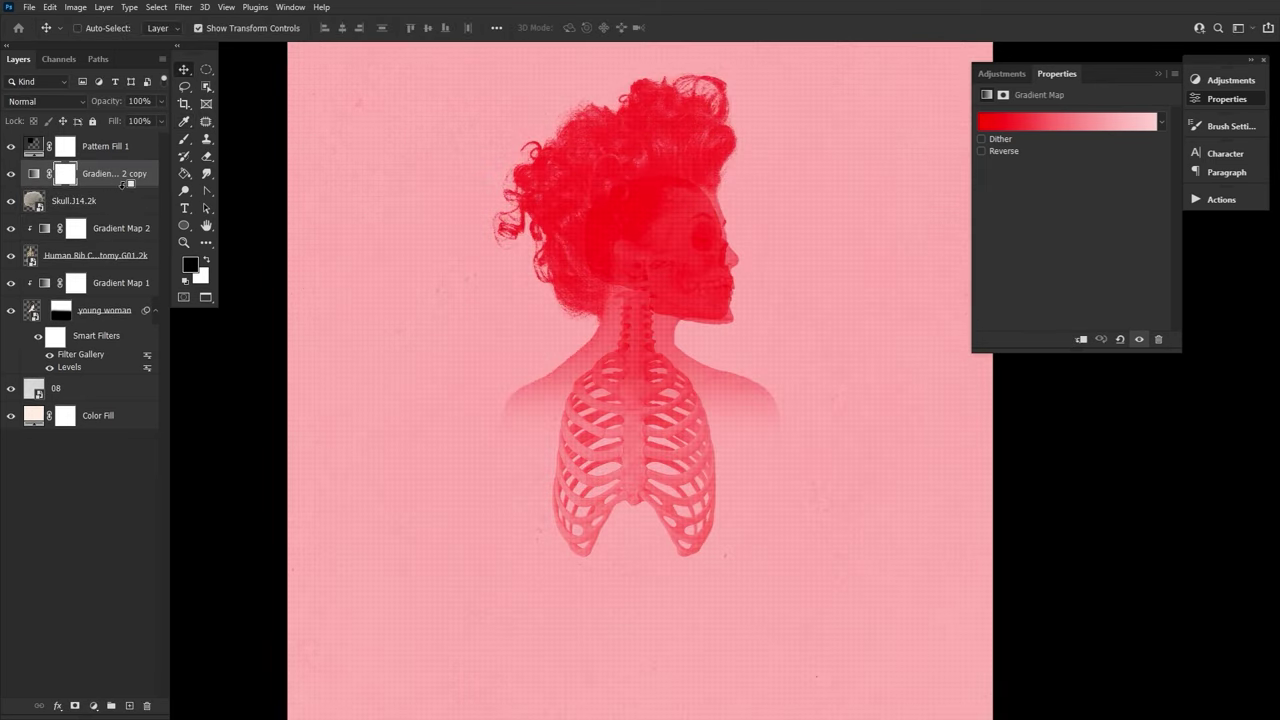
alt+click(126, 185)
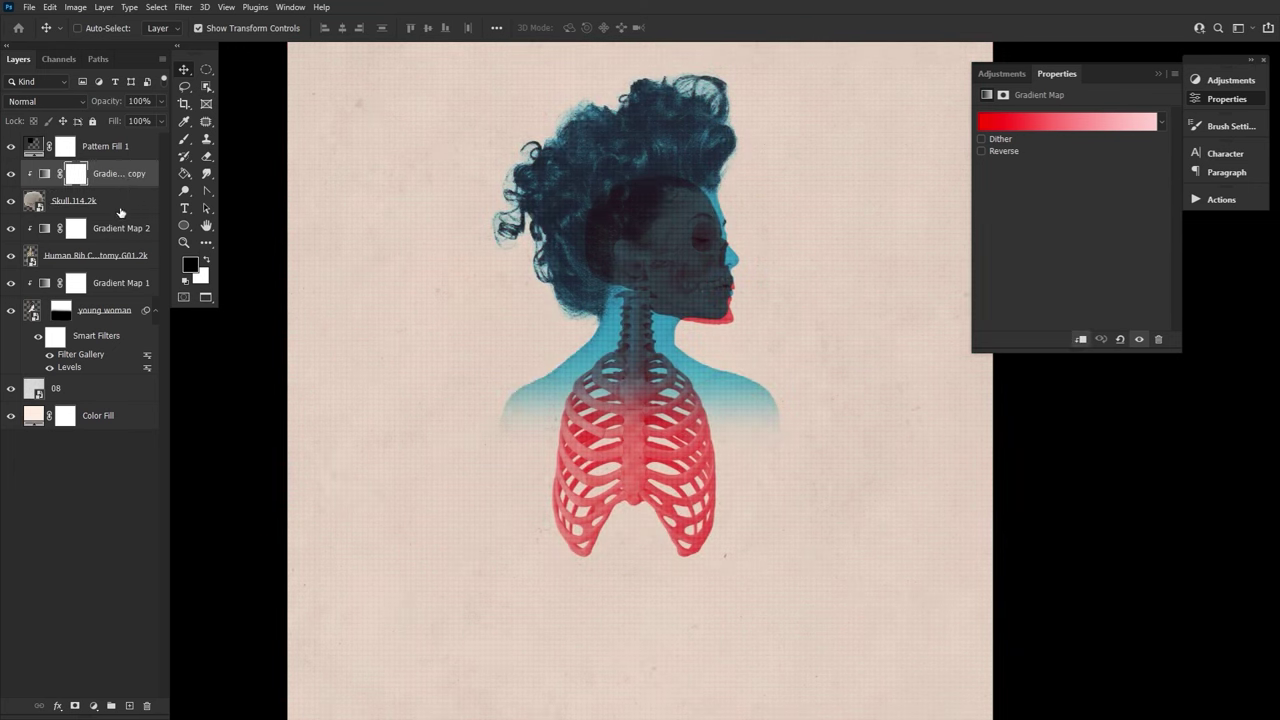
Copy the young woman layer's Filter Gallery and Levels smart filters to the rib cage and skull layers, keeping Filter Gallery above Levels
click(112, 258)
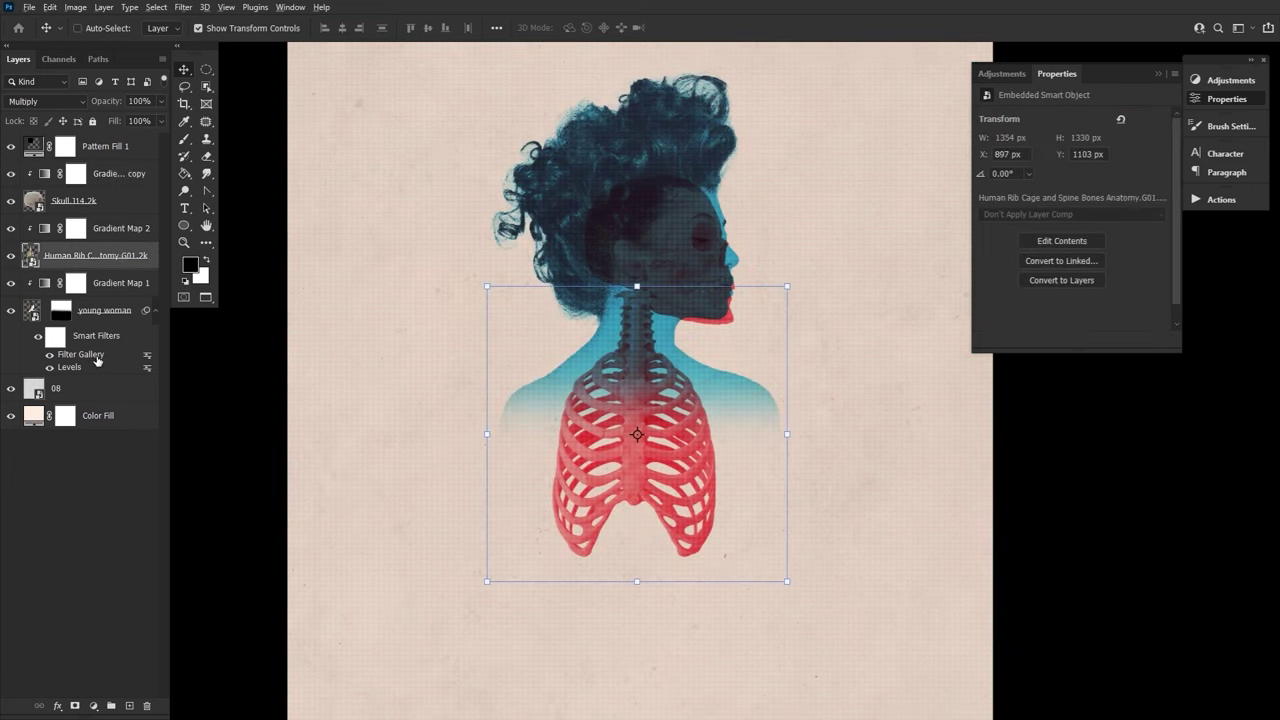
drag(98, 360, 106, 263)
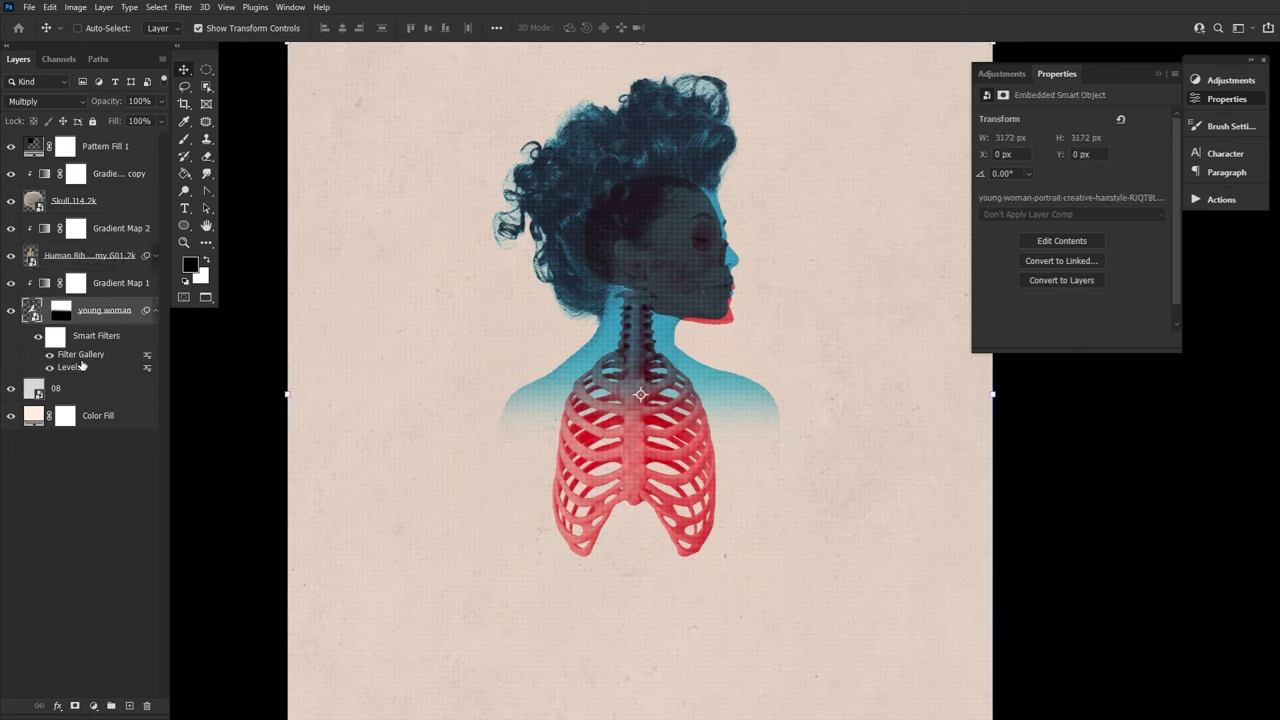
drag(82, 368, 109, 259)
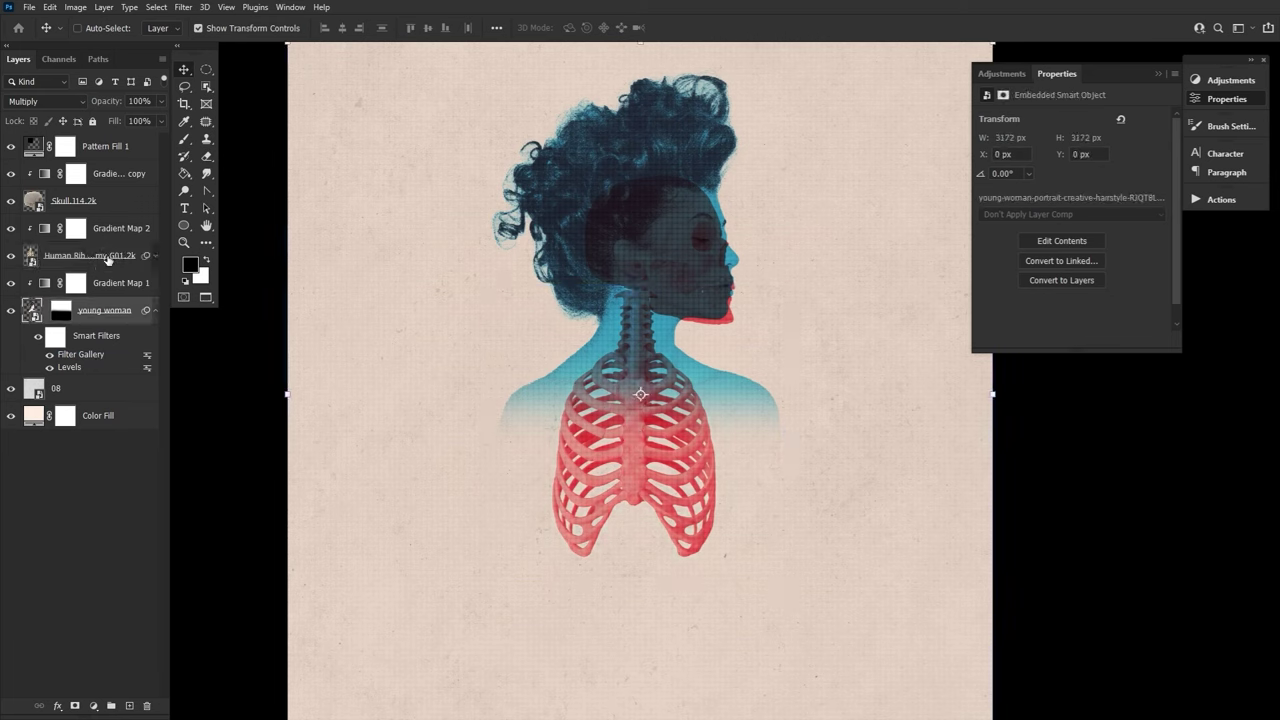
click(155, 257)
drag(97, 312, 88, 318)
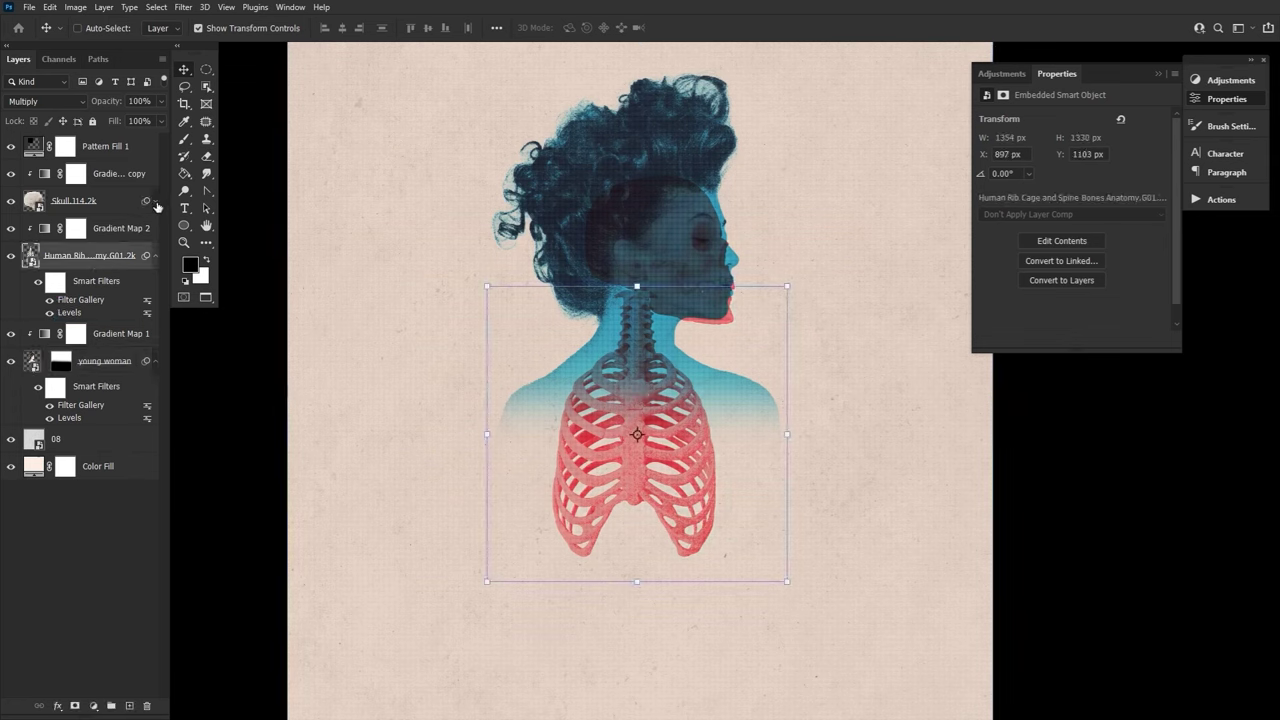
click(155, 202)
click(88, 260)
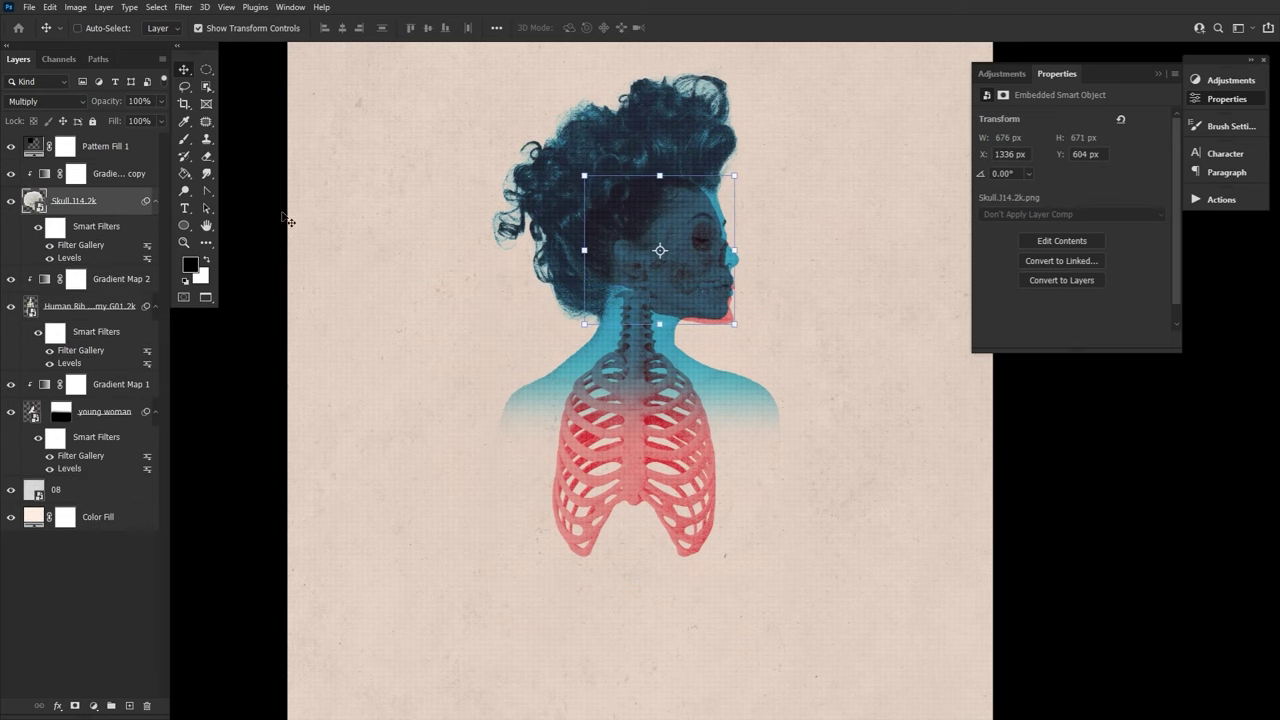
Place the Ribbon_Untied.H03.2k image over the figure, directly above the skull's gradient map
click(1212, 100)
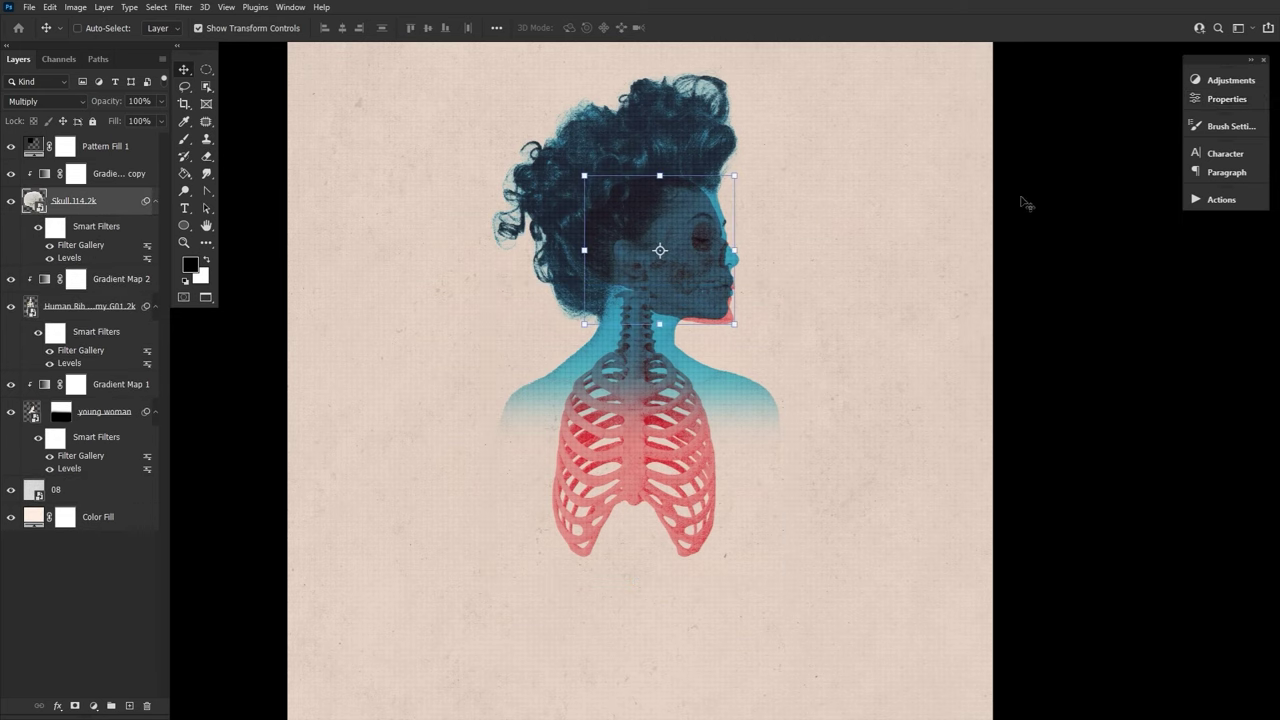
click(207, 226)
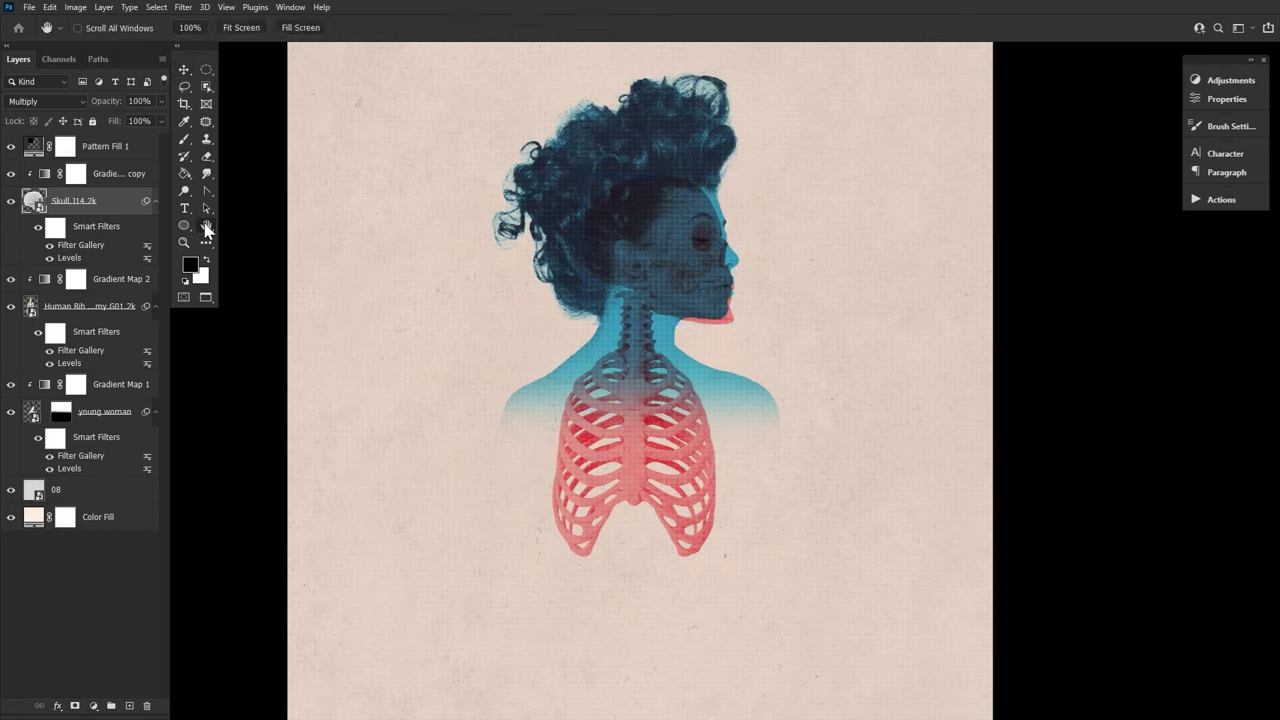
click(132, 182)
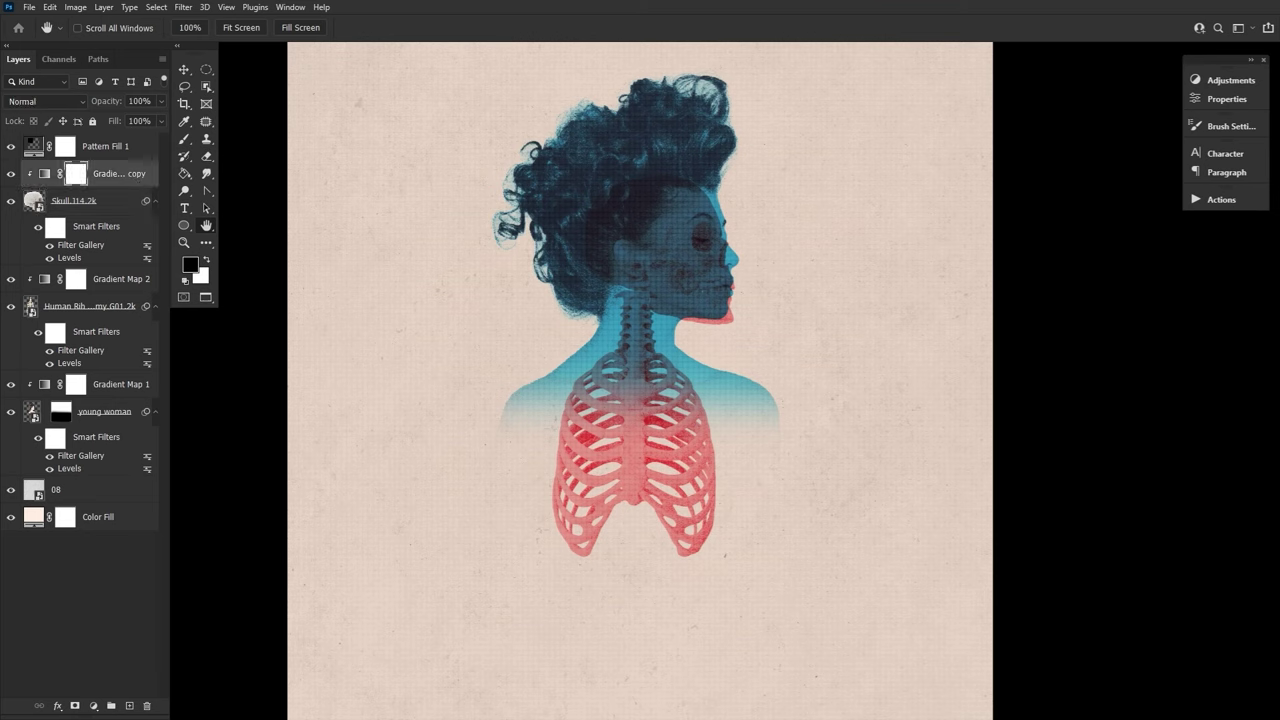
drag(740, 700, 530, 350)
key(Return)
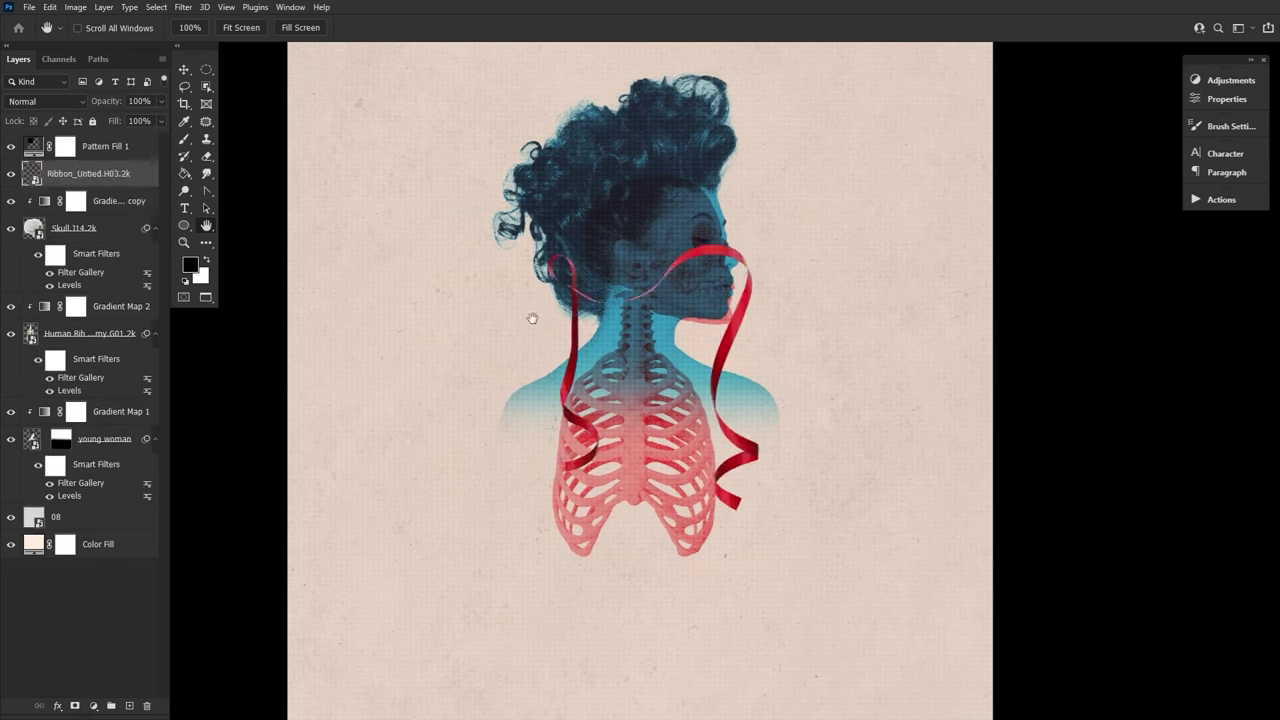
Add a layer mask to the ribbon layer and brush black over the ribbon strand near the back of the neck to hide it
click(75, 706)
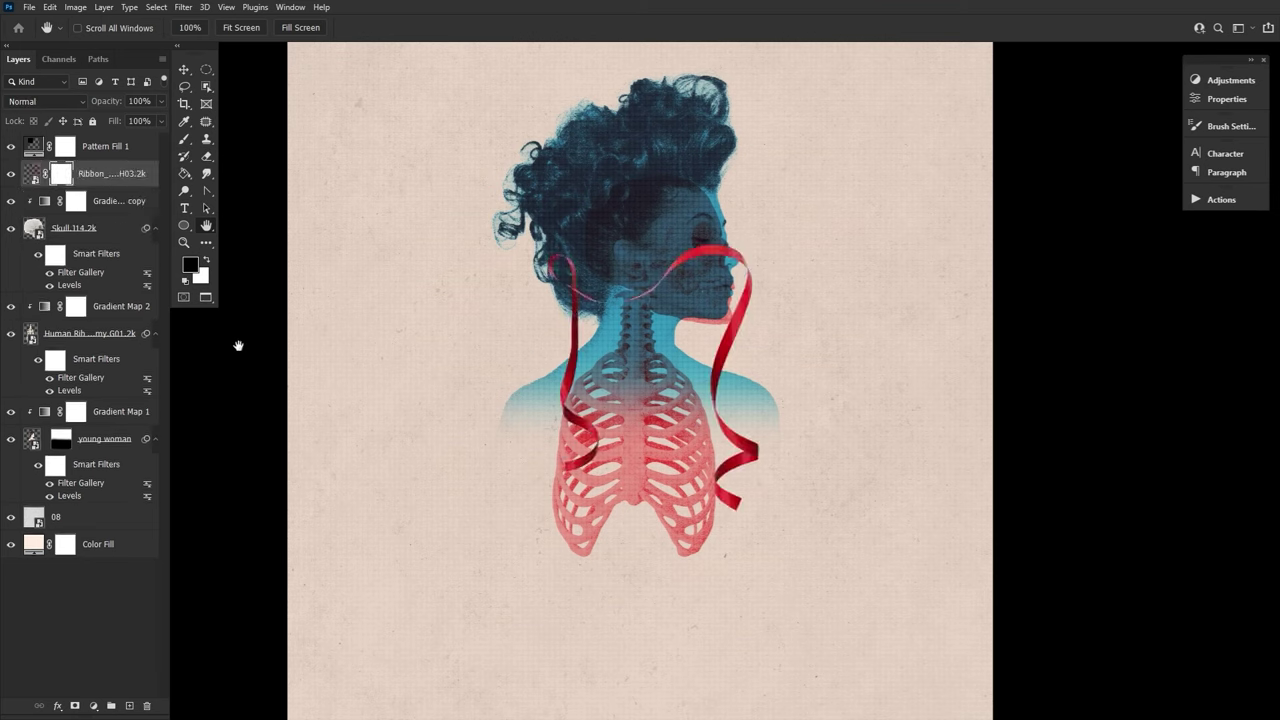
click(185, 145)
mouse_move(590, 467)
mouse_down()
mouse_move(555, 365)
mouse_move(546, 275)
mouse_move(594, 313)
mouse_move(642, 315)
mouse_move(649, 300)
mouse_move(632, 335)
mouse_move(654, 308)
mouse_up()
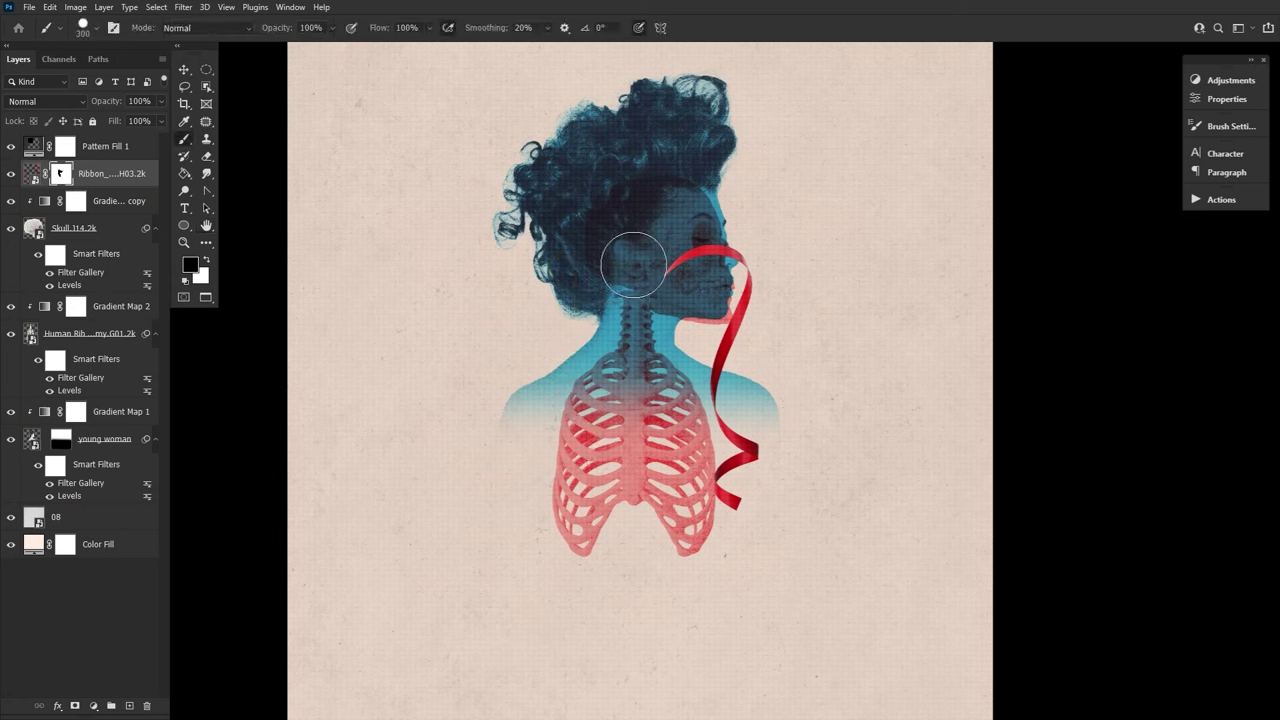
Duplicate the masked ribbon layer and move the copy down across the neck and rib cage
key(ctrl+j)
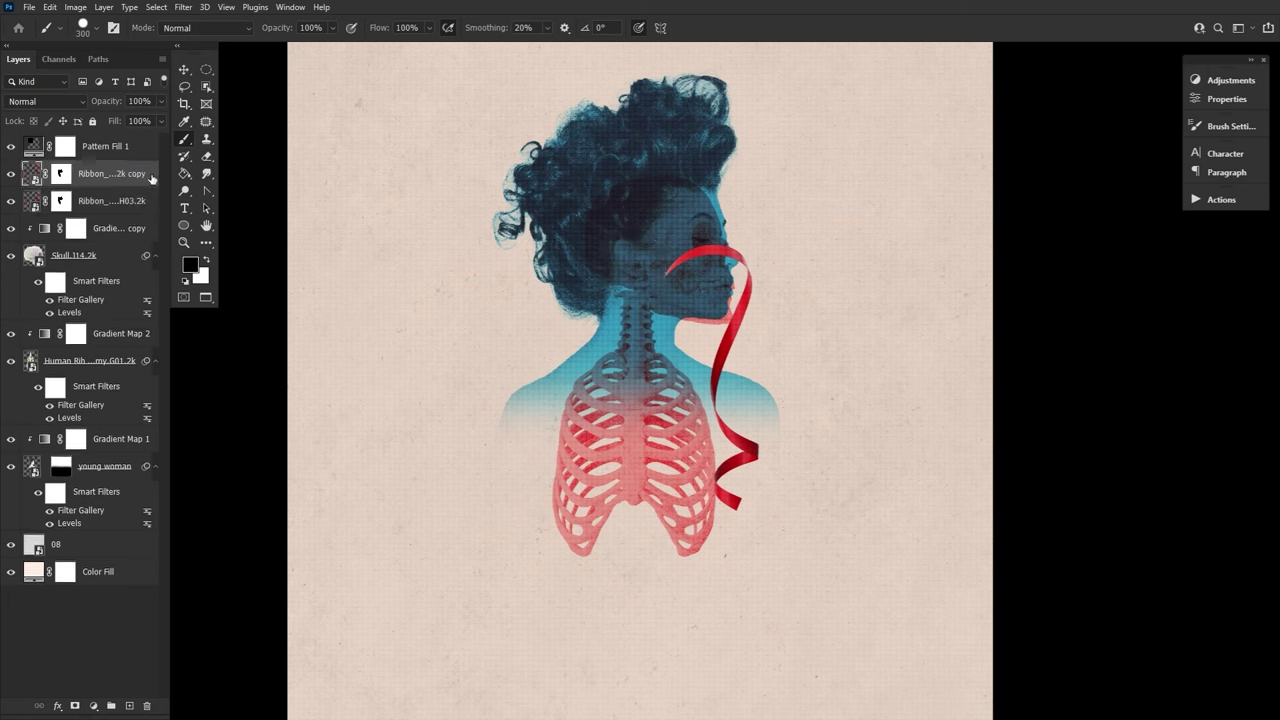
click(185, 72)
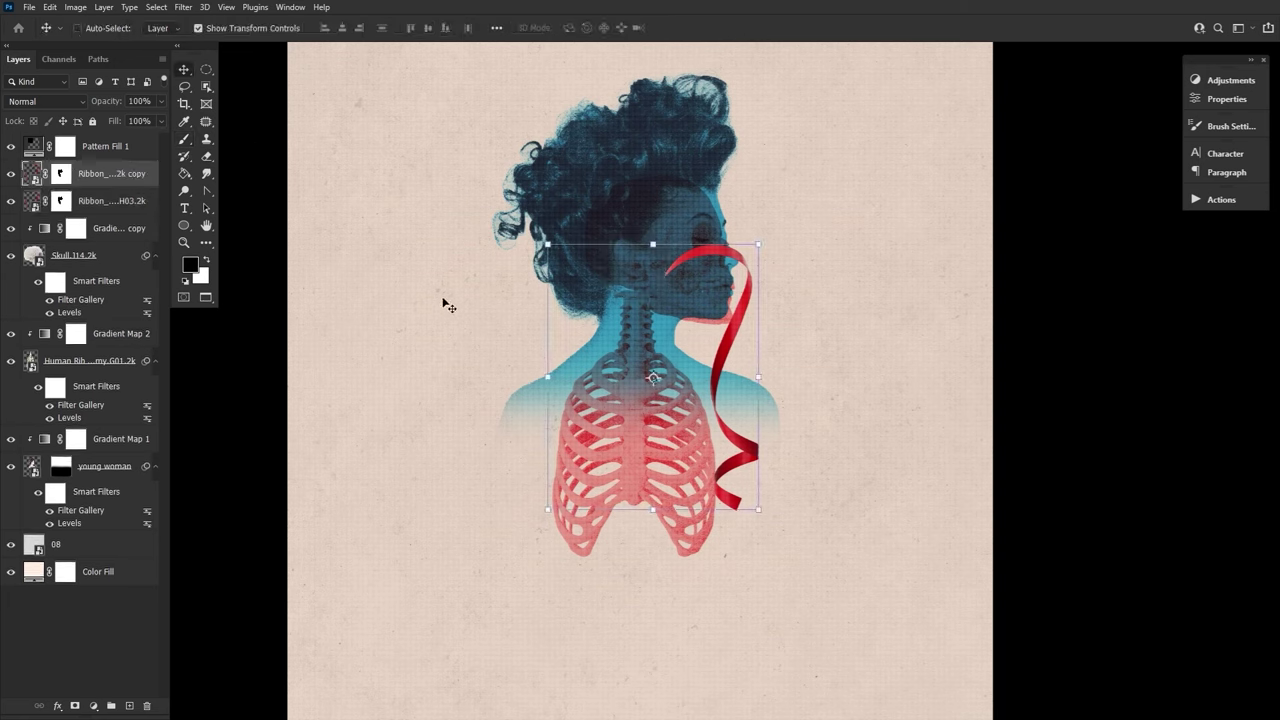
drag(740, 280, 642, 360)
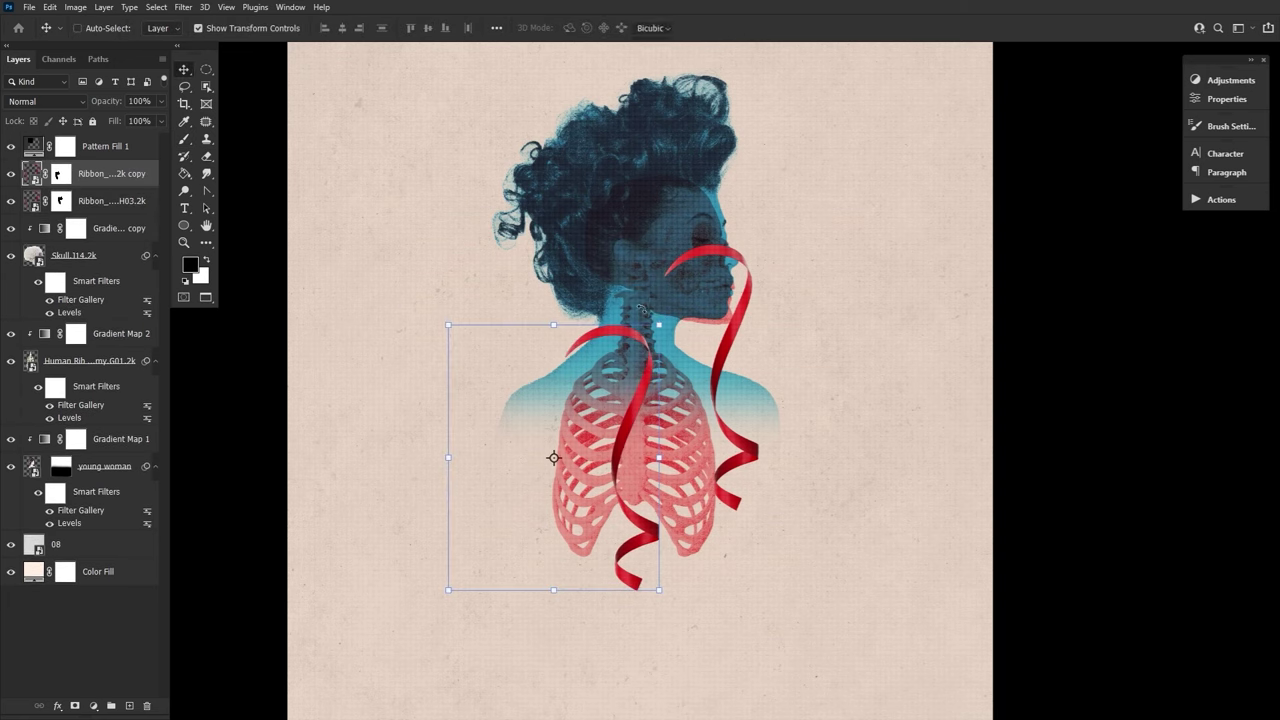
Rotate the ribbon copy by about 90°, flip it, and position it across the neck base so its curls trail past the shoulder
key(ctrl+t)
drag(642, 308, 572, 330)
drag(610, 230, 323, 405)
drag(480, 397, 676, 350)
right_click(620, 196)
click(659, 423)
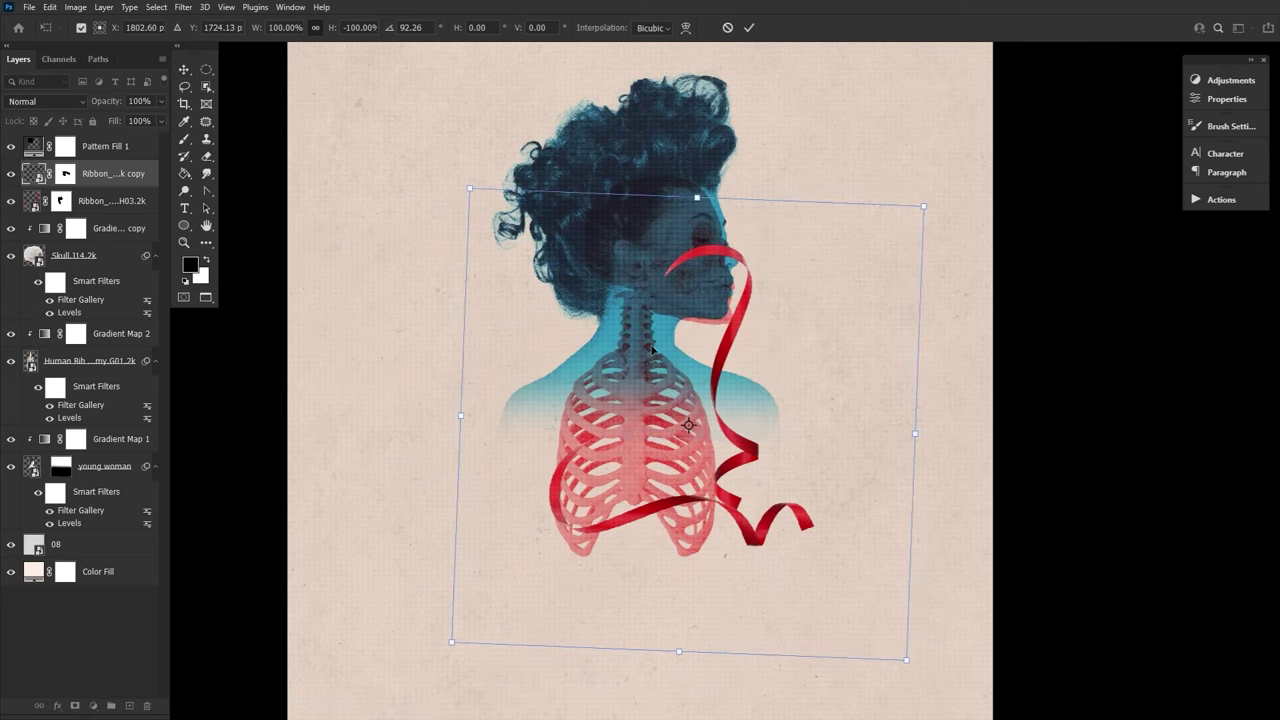
drag(638, 515, 681, 385)
click(747, 28)
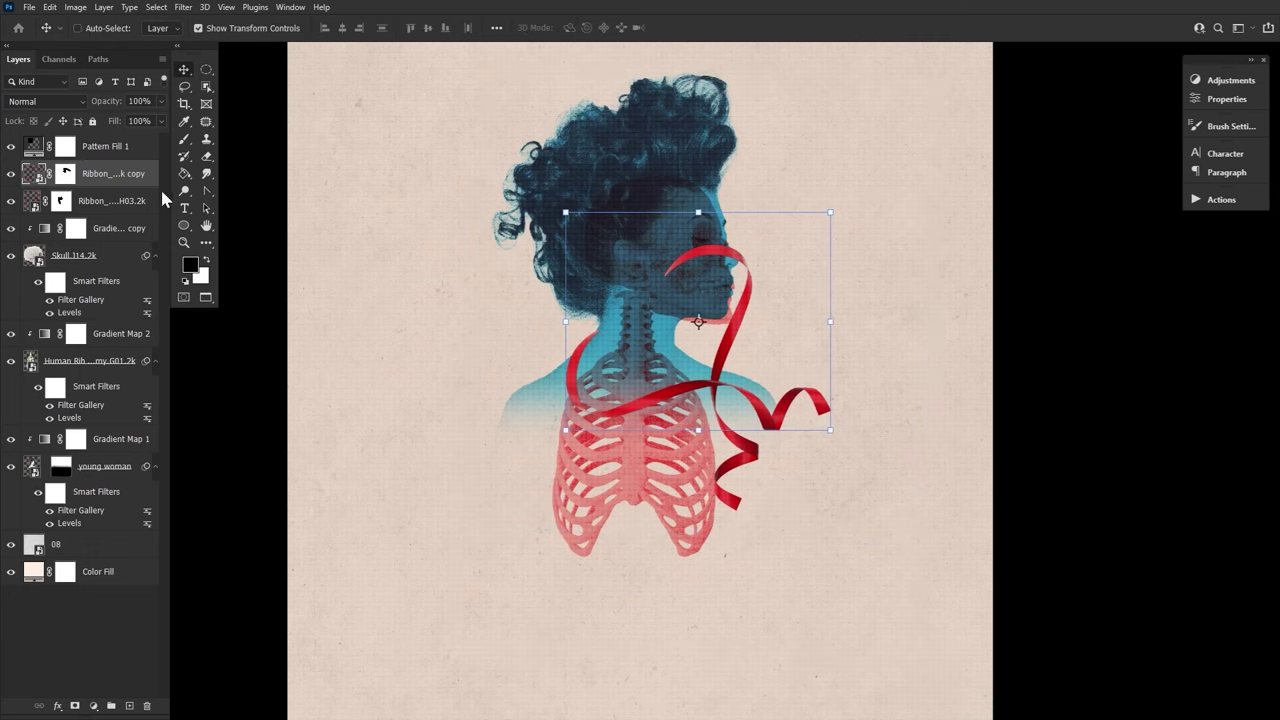
Rotate and flip the original ribbon, then move it so it trails beside the neck just above the ribbon copy
click(120, 201)
key(ctrl+t)
drag(640, 147, 420, 320)
drag(698, 326, 756, 364)
right_click(697, 434)
click(740, 426)
drag(773, 507, 772, 399)
click(749, 27)
Set the original ribbon's opacity to 51% and move its layer below the young woman layer
drag(112, 103, 78, 108)
drag(112, 201, 112, 533)
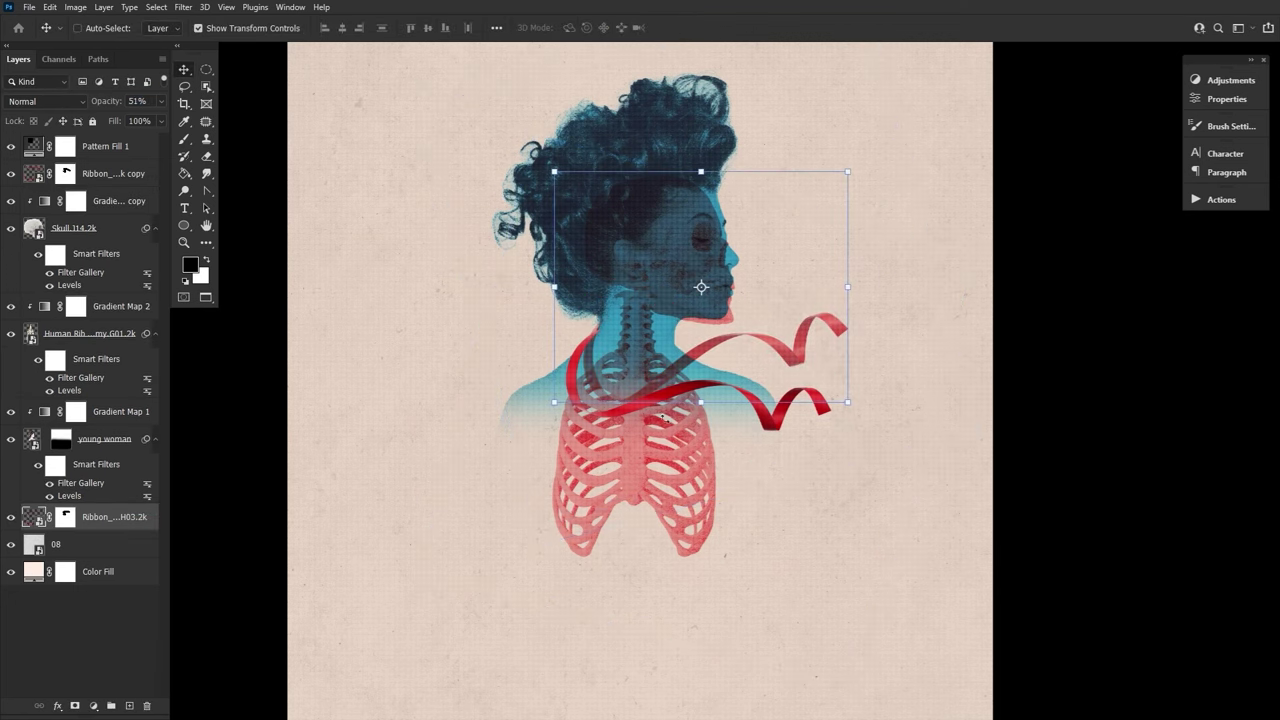
Nudge the front ribbon copy slightly up and to the right to line it up with the ribbon behind the figure
click(113, 173)
key(shift+Up)
key(shift+Up)
key(shift+Right)
key(shift+Up)
key(shift+Right)
Scale both ribbon layers down together and reposition them around the neck and shoulder
ctrl+click(103, 521)
drag(701, 171, 701, 227)
drag(717, 408, 696, 389)
key(Return)
Clip a copy of the skull's red gradient map to the front ribbon and copy the Filter Gallery and Levels smart filters onto it
drag(106, 201, 104, 164)
alt+click(104, 187)
drag(146, 255, 97, 590)
click(155, 202)
Clip a red gradient map copy to the back ribbon, copy Filter Gallery and Levels onto it, and collapse the smart filter lists
click(100, 201)
alt+click(92, 608)
drag(146, 517, 106, 620)
click(156, 623)
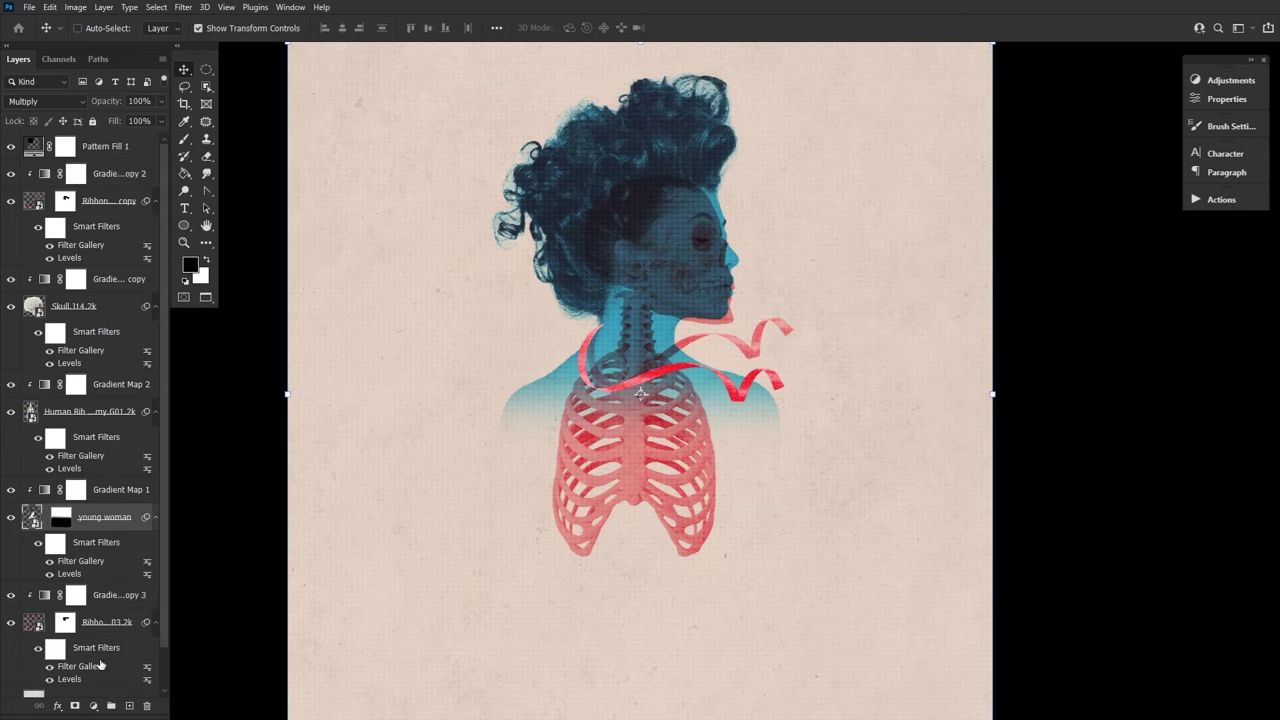
click(155, 623)
click(155, 201)
click(155, 256)
click(155, 310)
Set the blend mode of both the front and the back ribbon layers to Multiply
click(99, 184)
click(66, 199)
click(36, 101)
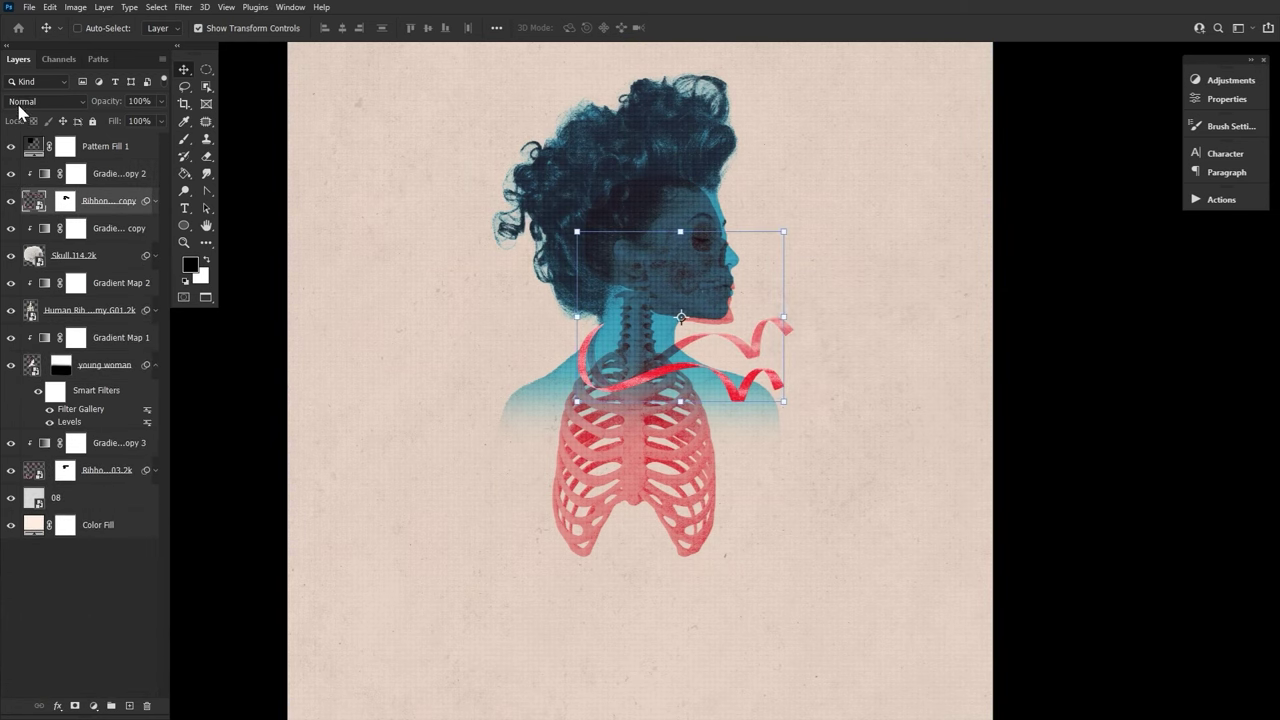
click(25, 160)
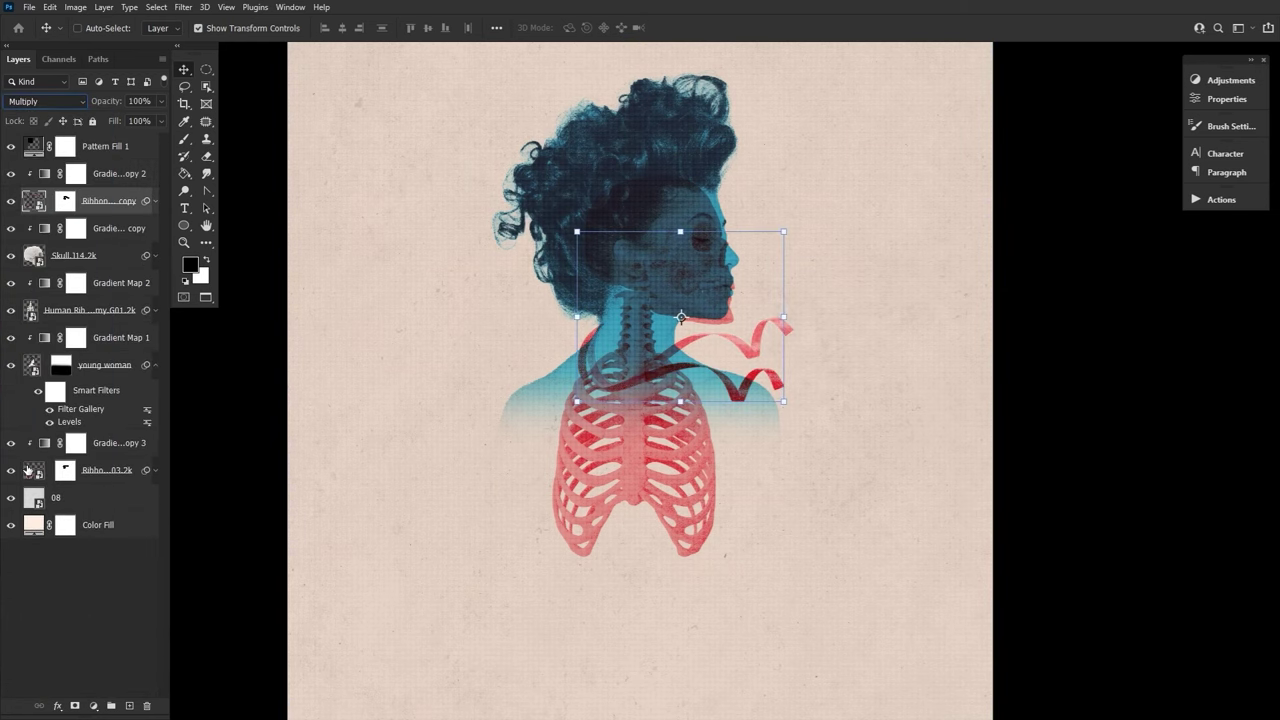
click(32, 473)
click(40, 101)
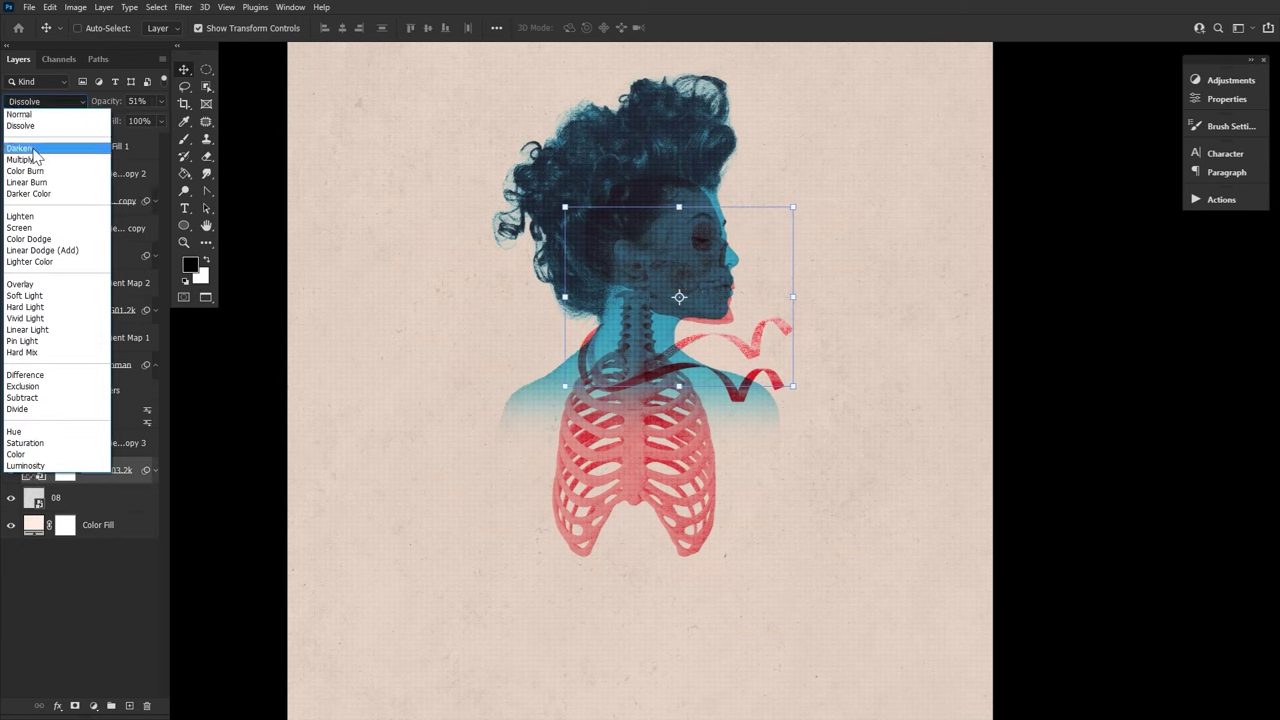
click(35, 158)
Place the daisy image above the front ribbon's gradient map and size it over the rib cage
click(206, 227)
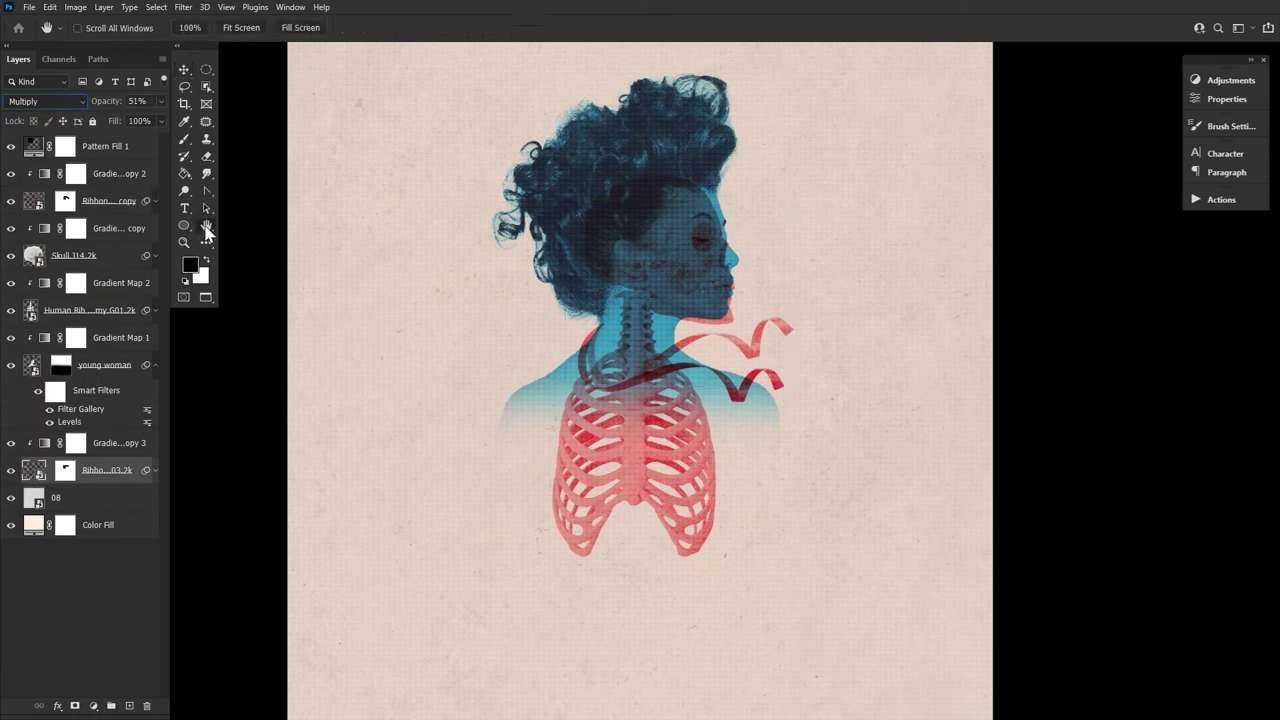
click(133, 175)
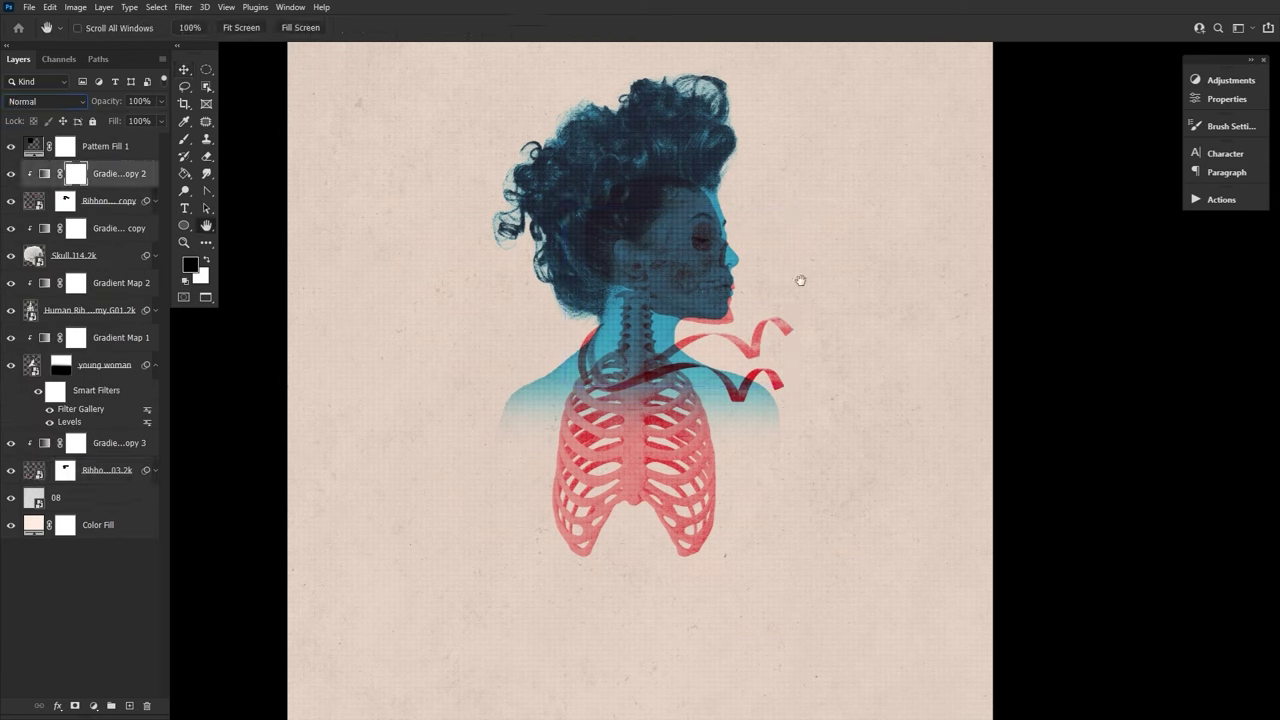
drag(1276, 712, 842, 451)
drag(639, 197, 639, 260)
click(711, 27)
key(space)
drag(633, 352, 535, 358)
click(184, 69)
drag(546, 278, 540, 600)
key(Return)
Set the daisy layer's blend mode to Multiply and adjust its placement over the rib cage
click(45, 101)
click(30, 159)
drag(497, 497, 582, 464)
Duplicate the daisy layer, then rotate, scale and position the copy so the flowers fill the rib cage
key(ctrl+j)
drag(602, 576, 694, 560)
drag(548, 265, 591, 326)
click(695, 28)
click(110, 201)
drag(615, 530, 615, 572)
Clip copies of the young woman's blue gradient map to both daisy layers
alt+drag(103, 393, 105, 192)
drag(106, 196, 108, 170)
alt+click(107, 241)
alt+click(107, 189)
Copy the young woman layer's Filter Gallery and Levels smart filters to the daisy layer and tidy the layer list
click(89, 511)
drag(69, 531, 153, 201)
click(156, 296)
mouse_move(72, 337)
mouse_down()
mouse_move(82, 354)
mouse_move(109, 237)
mouse_move(95, 344)
mouse_up()
click(120, 252)
click(125, 379)
click(95, 306)
click(95, 201)
Scale the upper daisy copy down slightly within the rib cage
key(ctrl+t)
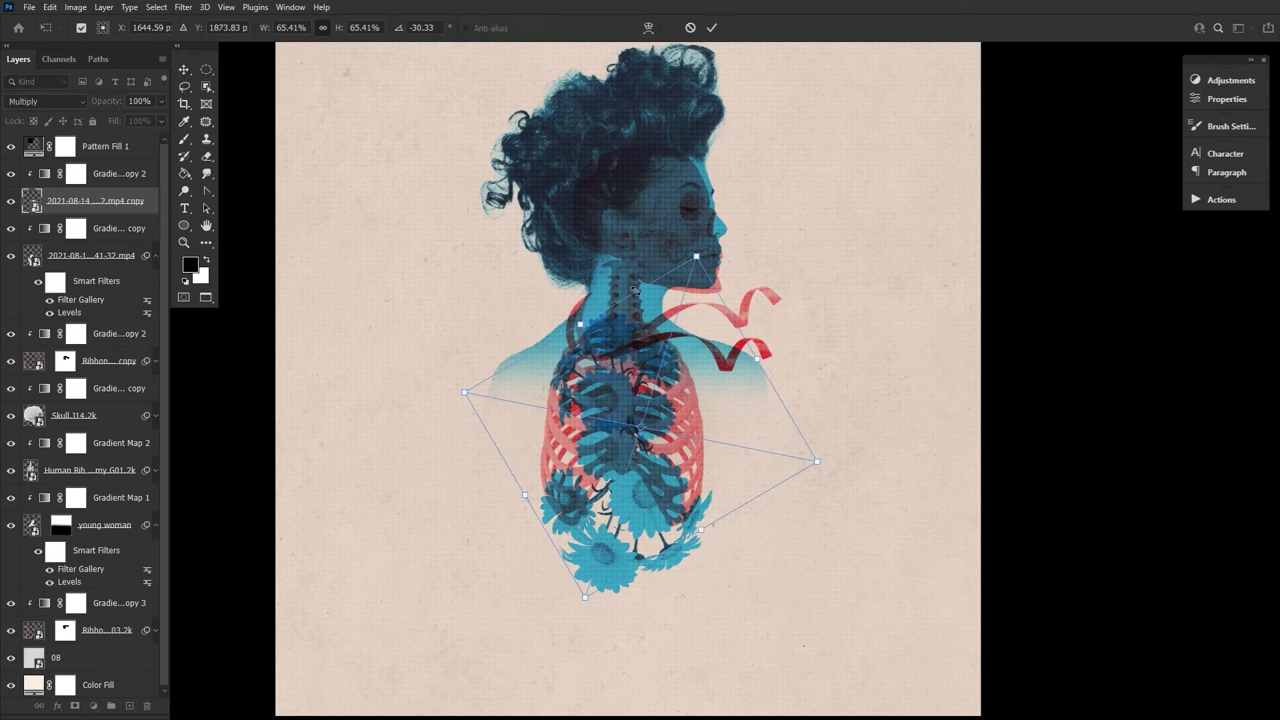
drag(694, 255, 696, 268)
click(711, 28)
Place the Roses_Petals.H04.2k image below the pattern fill, with a red gradient map clipped and the Filter Gallery and Levels smart filters copied to it
key(Return)
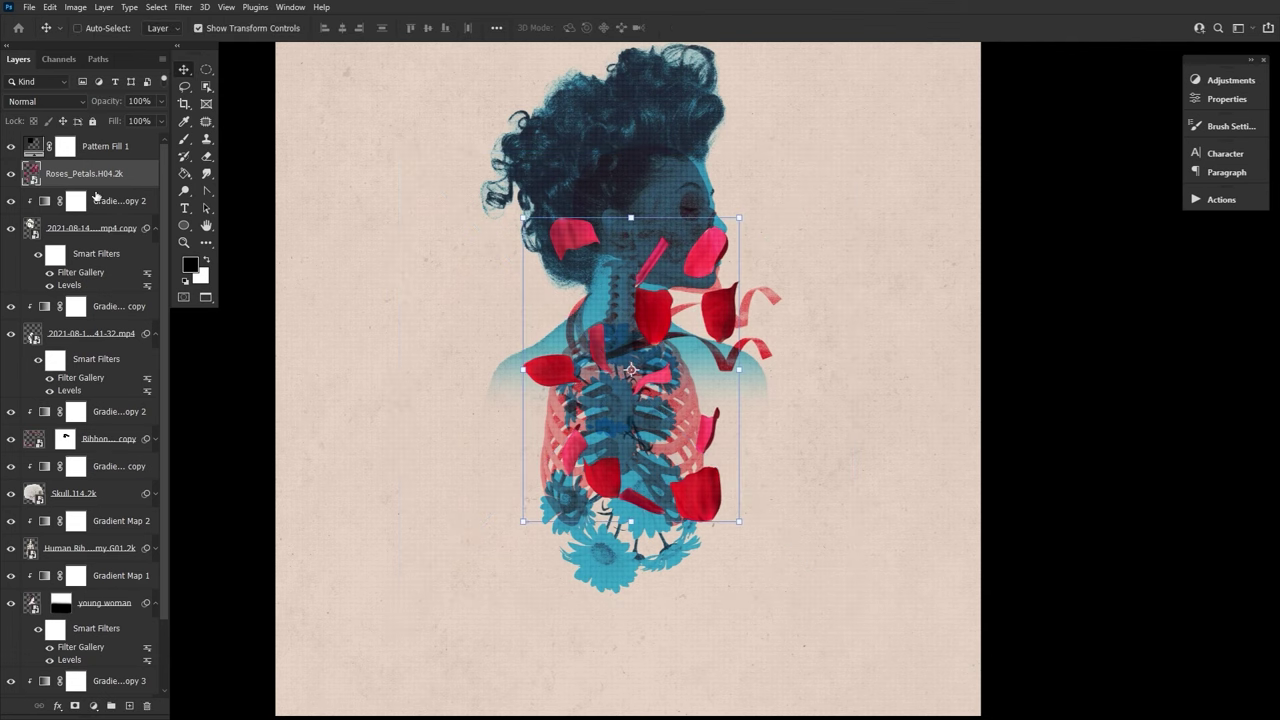
key(Return)
drag(120, 411, 127, 342)
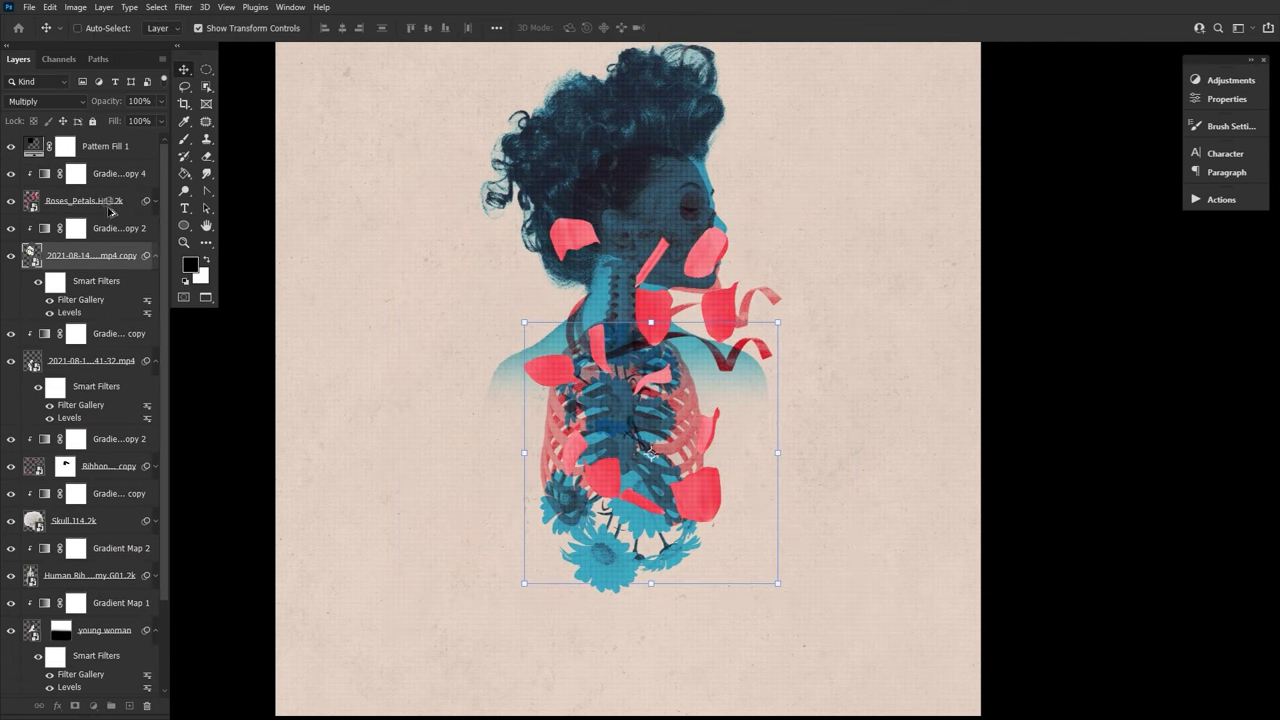
drag(96, 280, 106, 204)
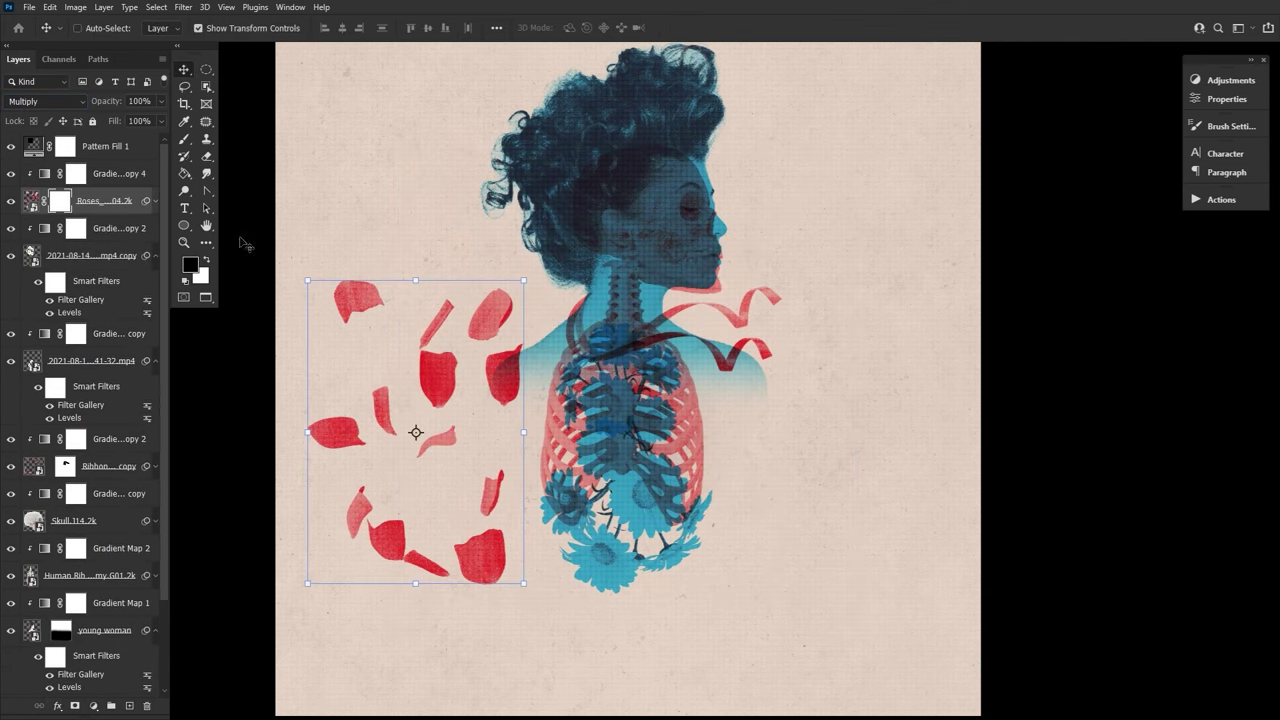
Brush black on the rose petals' layer mask, reducing the brush size for finer areas, to hide the unwanted petals
key(b)
drag(489, 557, 508, 606)
key(ctrl+z)
click(440, 451)
click(365, 306)
drag(437, 322, 435, 434)
key(bracketleft)
key(bracketleft)
key(bracketleft)
key(bracketleft)
key(bracketleft)
key(bracketleft)
key(bracketleft)
mouse_move(369, 549)
mouse_down()
mouse_move(377, 591)
mouse_move(426, 619)
mouse_up()
Shrink the remaining petals, move them beneath the daisies, and clip a copy of the blue gradient map to them
click(184, 69)
click(423, 276)
drag(412, 214, 423, 496)
drag(471, 580, 645, 584)
click(749, 28)
scroll(107, 550, down, 2)
alt+drag(108, 550, 106, 204)
Duplicate the petals with their gradient map, then rotate, shrink and place the copy in front of the woman's face
click(104, 228)
alt+drag(587, 628, 449, 552)
key(ctrl+z)
shift+click(112, 201)
alt+drag(108, 208, 108, 240)
key(ctrl+t)
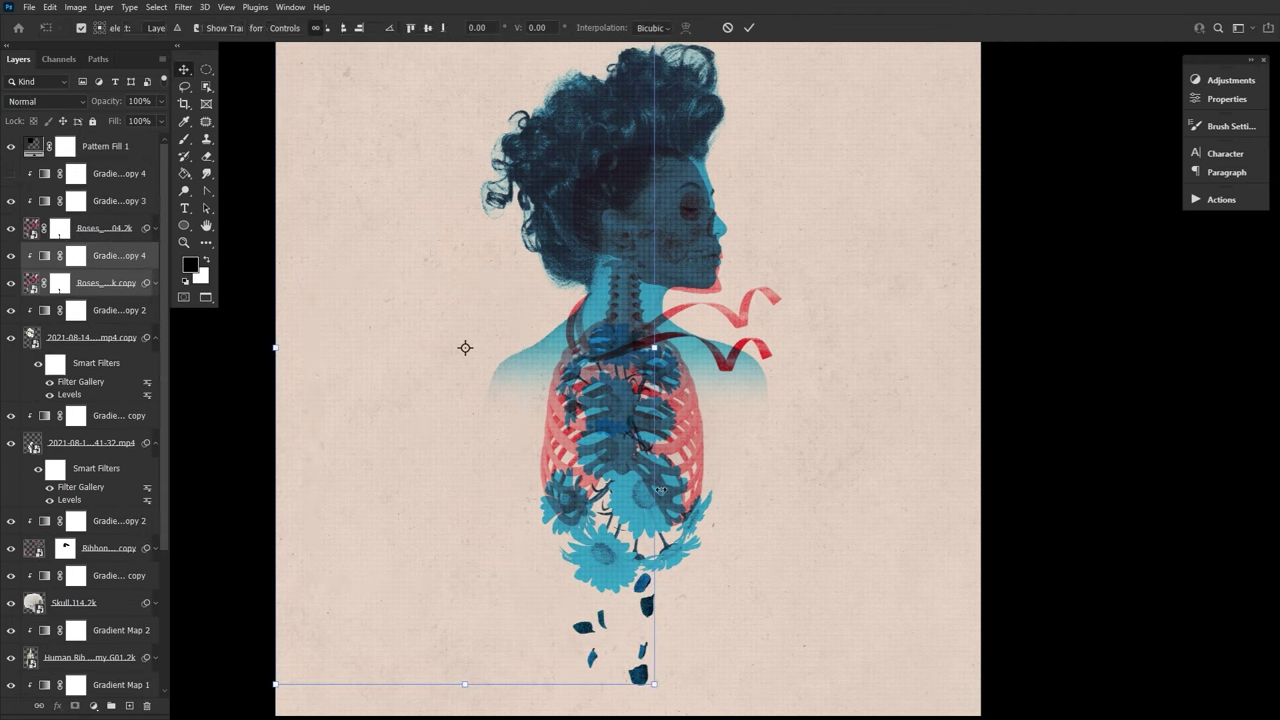
drag(614, 566, 671, 595)
drag(606, 636, 766, 262)
drag(816, 219, 788, 248)
click(749, 27)
key(Return)
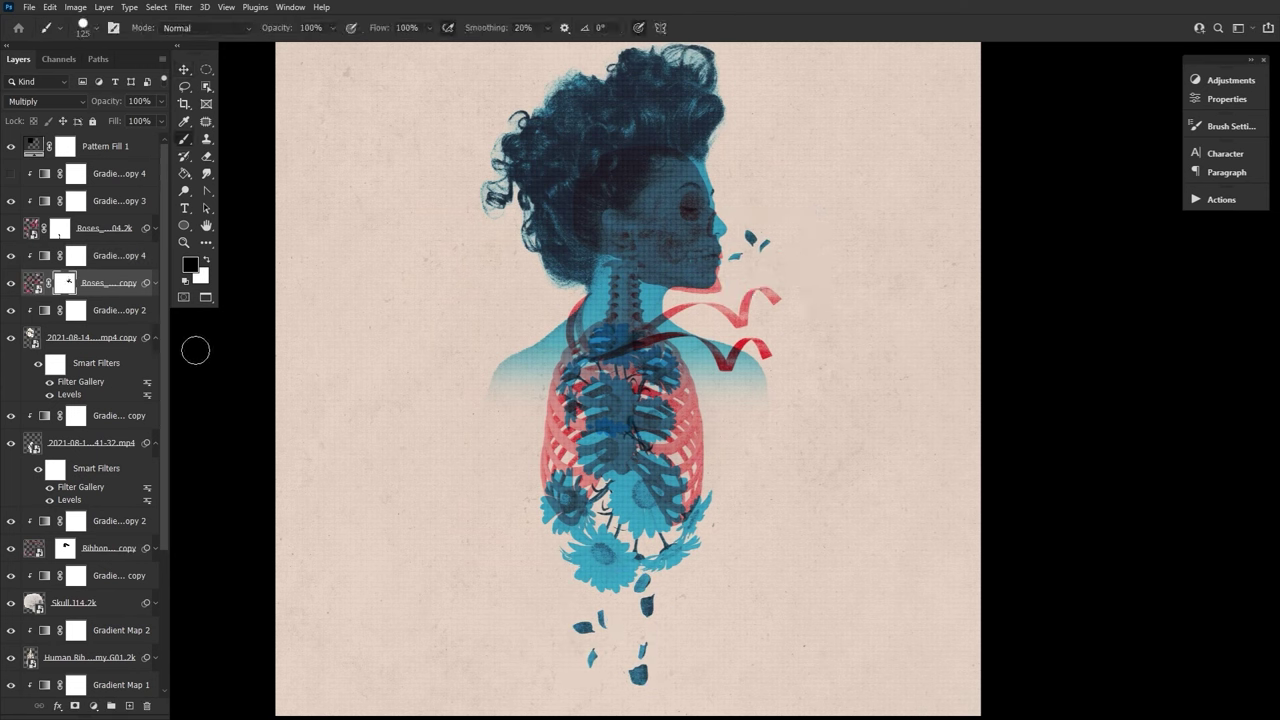
Duplicate the small face petals with their gradient map, then rotate and move the copy beside the lowest daisies
key(ctrl+j)
key(ctrl+t)
drag(816, 208, 823, 400)
drag(775, 330, 732, 618)
click(749, 28)
Duplicate the lower petals with their gradient map, then transform the copy and place it beside the upper rib cage near the back shoulder
key(ctrl+j)
drag(708, 570, 536, 398)
key(ctrl+t)
drag(554, 440, 537, 415)
drag(543, 326, 433, 343)
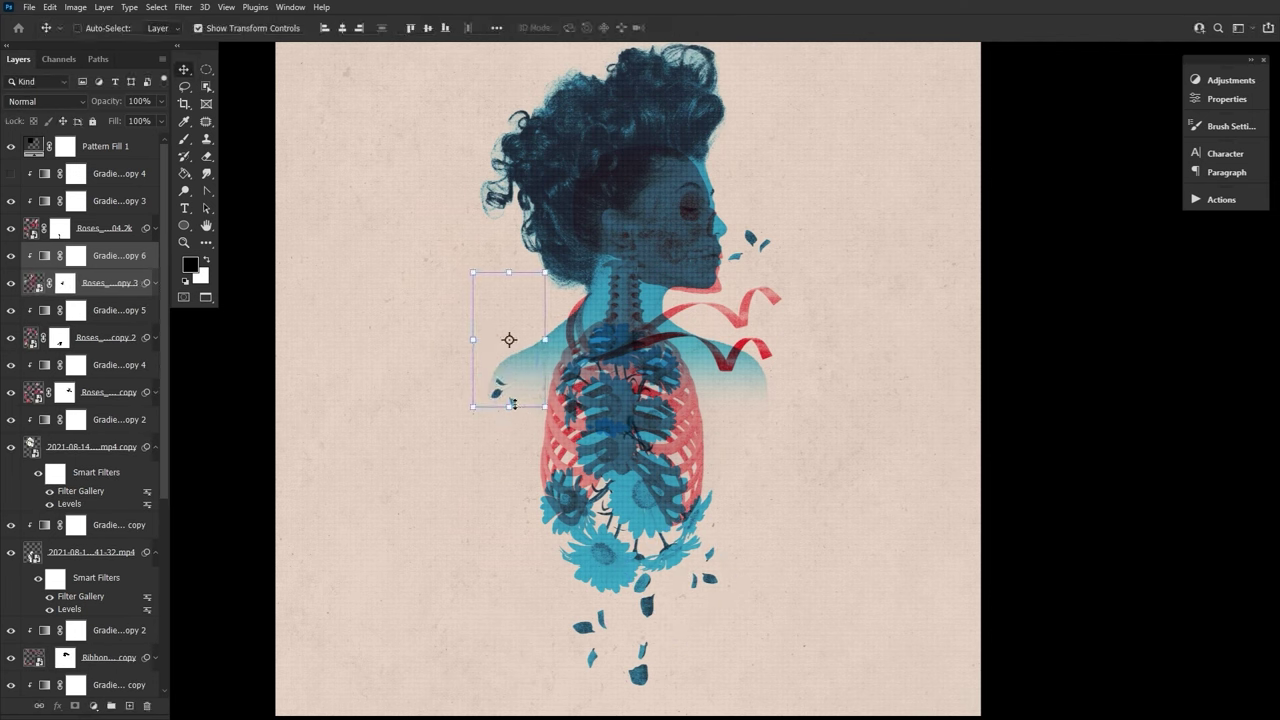
drag(508, 396, 550, 390)
Touch up the shoulder petals' layer mask with the Brush tool to trim away stray petals
click(65, 283)
key(b)
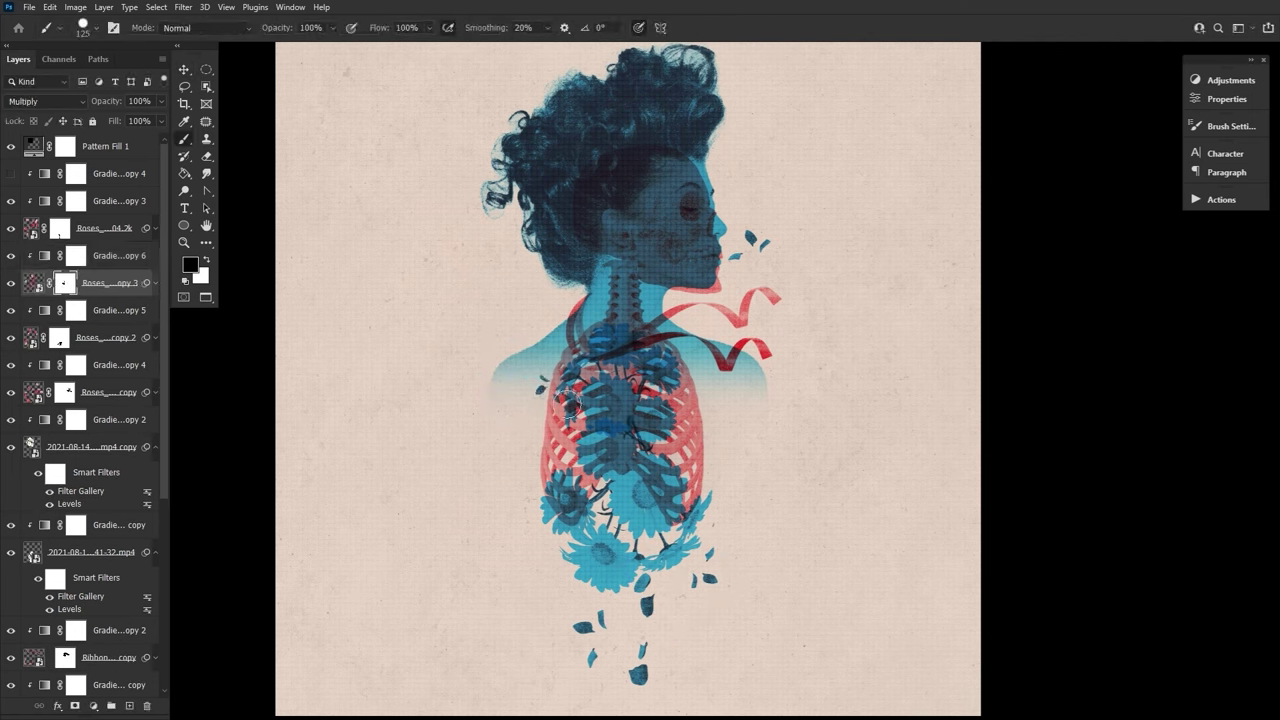
key(v)
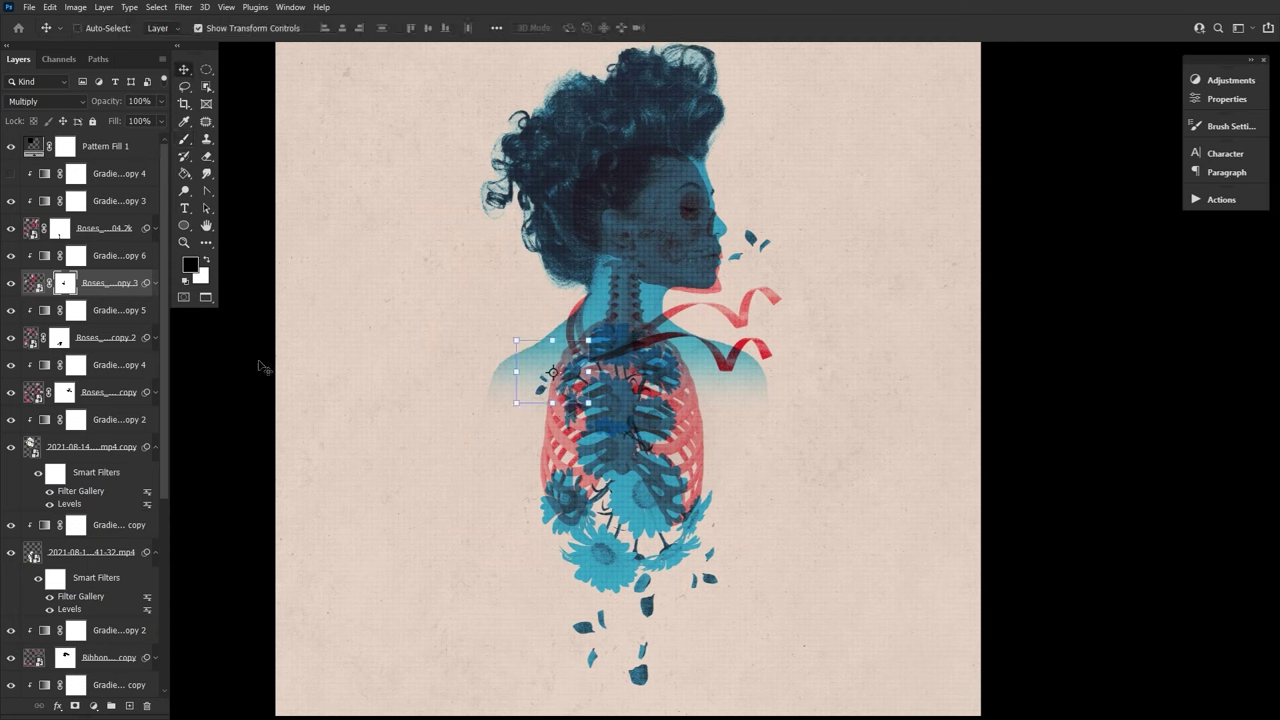
Select all layers from Pattern Fill 1 down to Color Fill and convert them into one smart object
click(207, 228)
click(105, 147)
scroll(107, 596, down, 5)
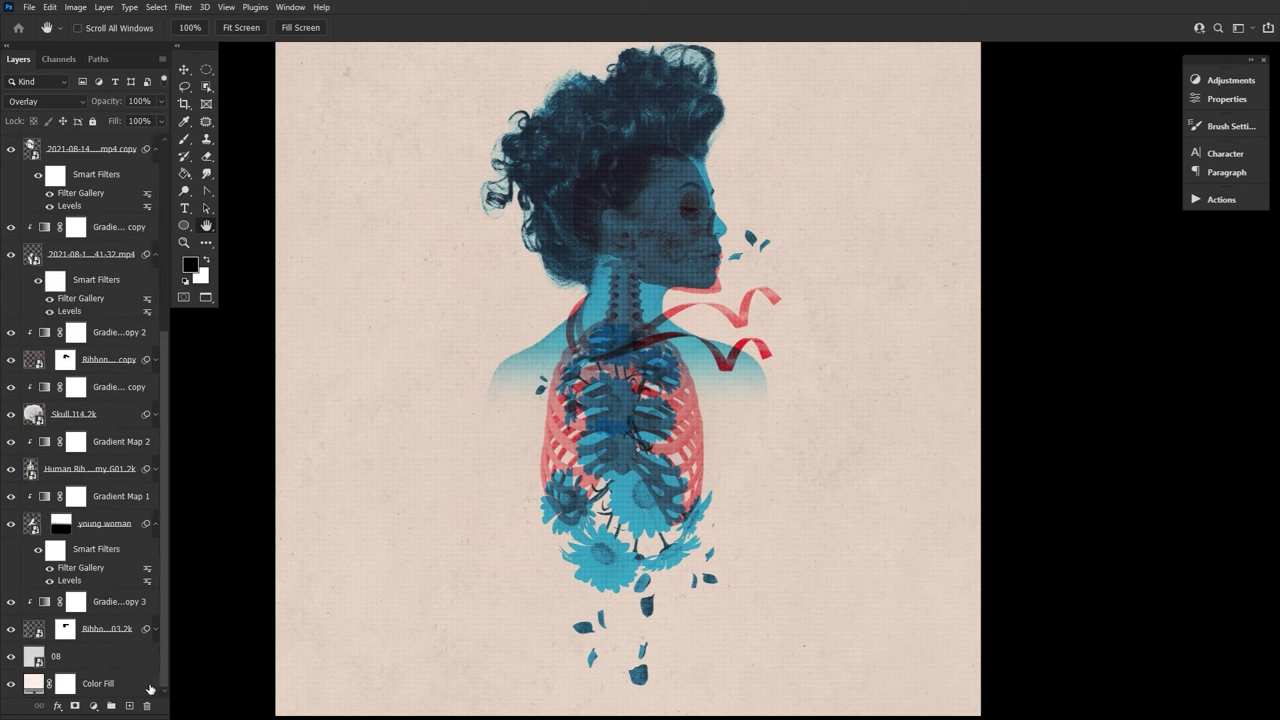
shift+click(150, 689)
right_click(150, 689)
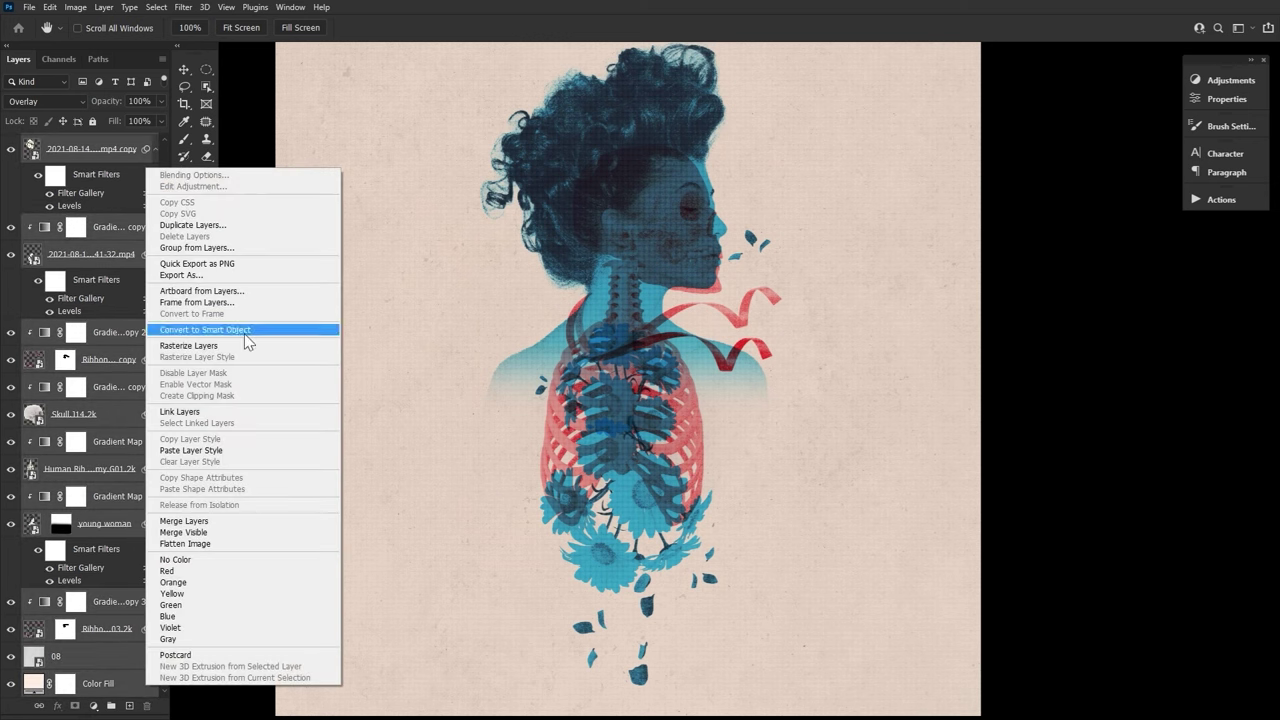
click(247, 333)
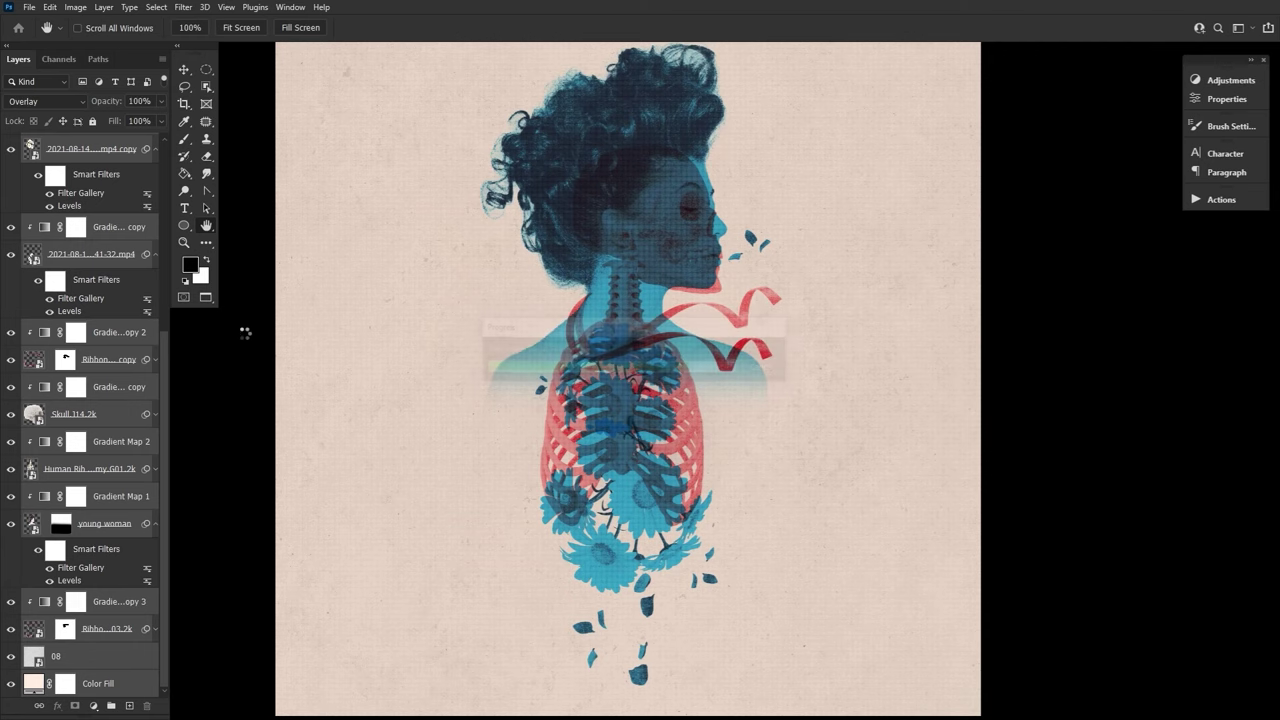
Apply the Camera Raw Filter to the smart object with Grain 36 and Vignetting -25
click(183, 8)
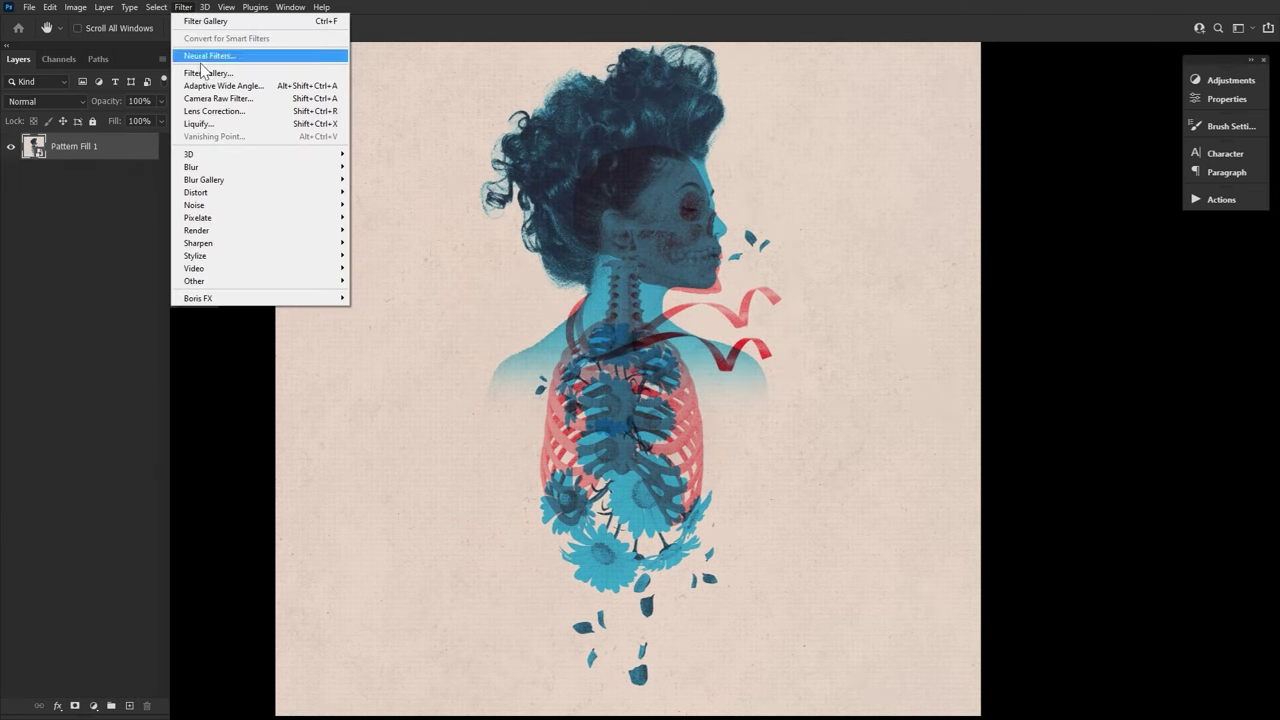
click(210, 98)
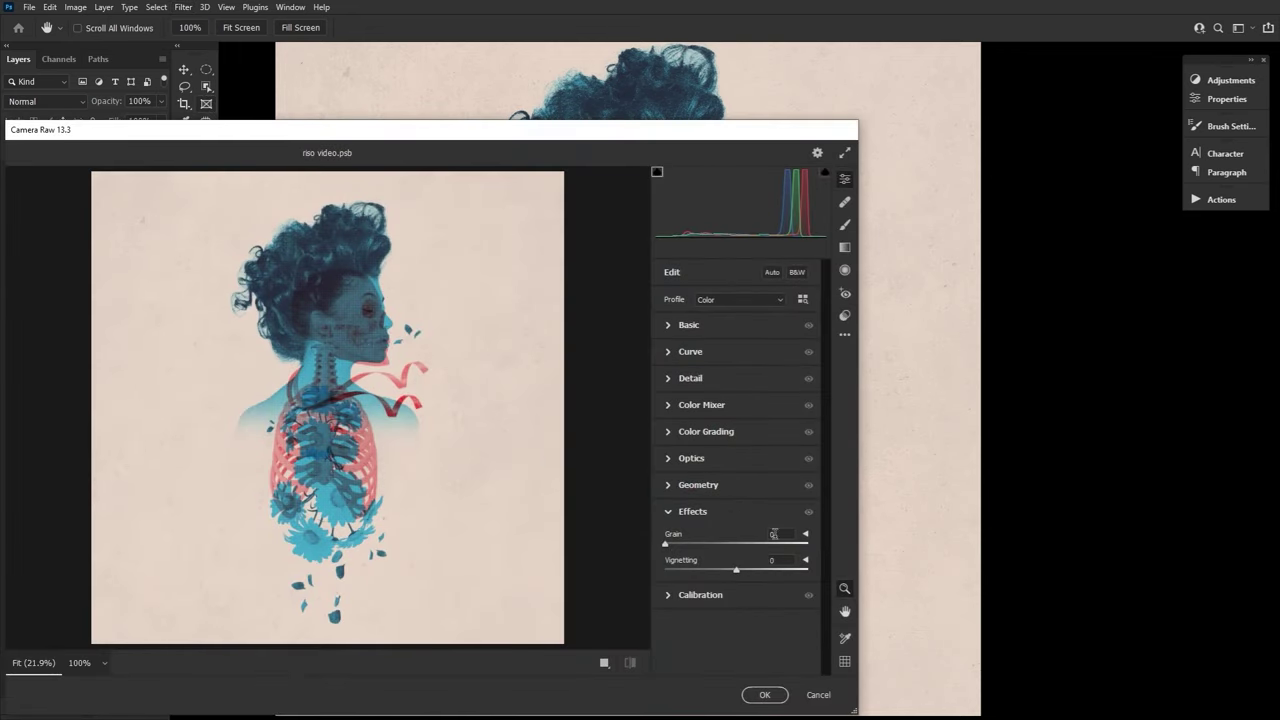
text(36)
click(783, 561)
text(-25)
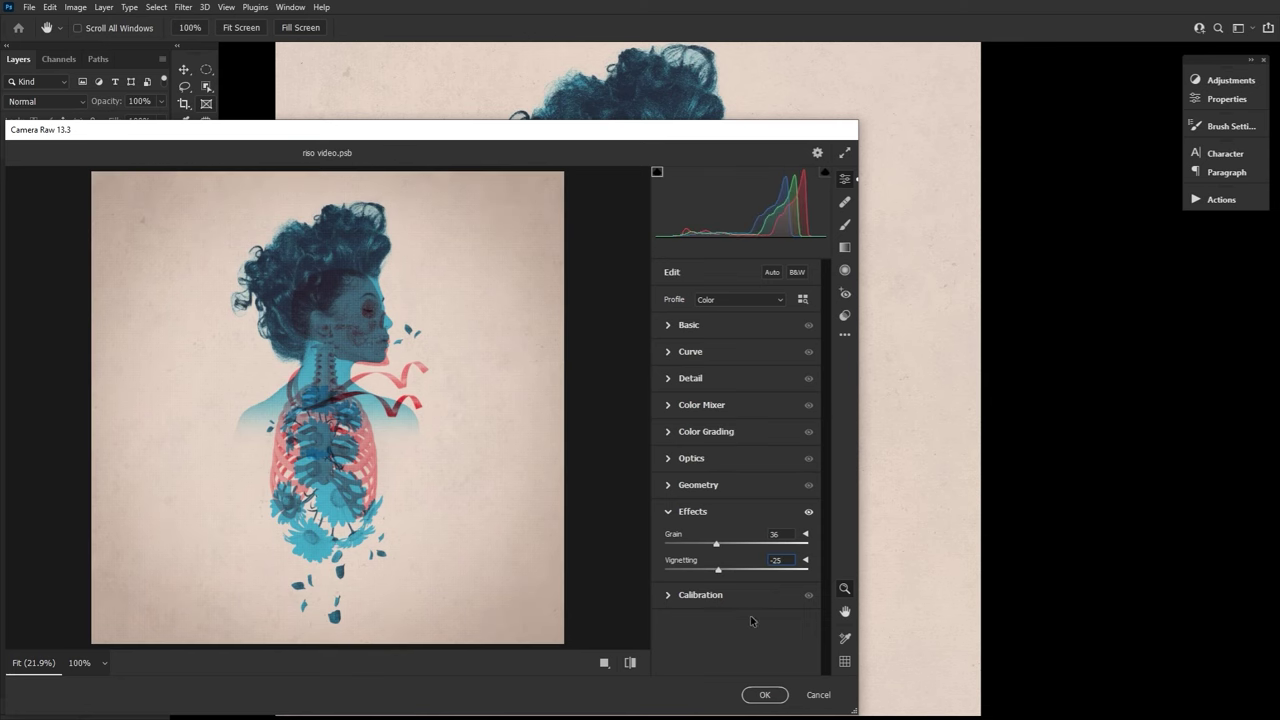
click(772, 696)
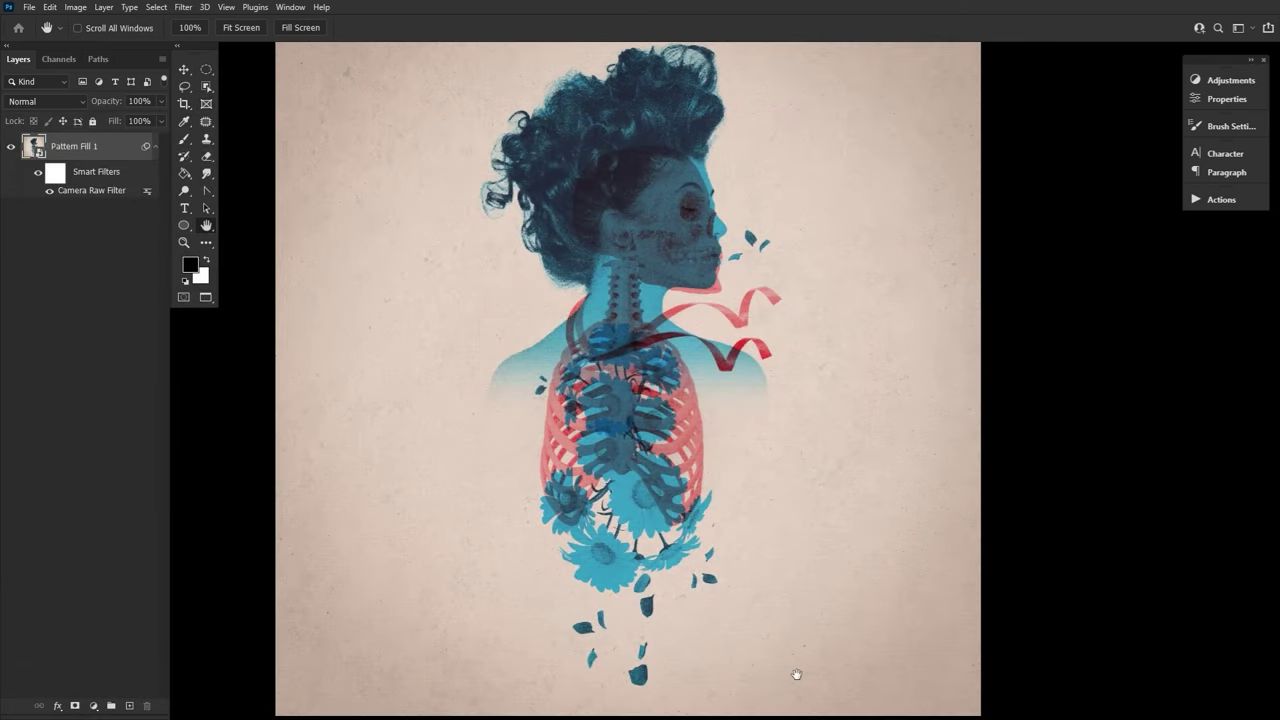
Add a Color Lookup adjustment with the filmstock_50.3dl LUT at 50% opacity, reselect the smart object and close its properties
click(1214, 84)
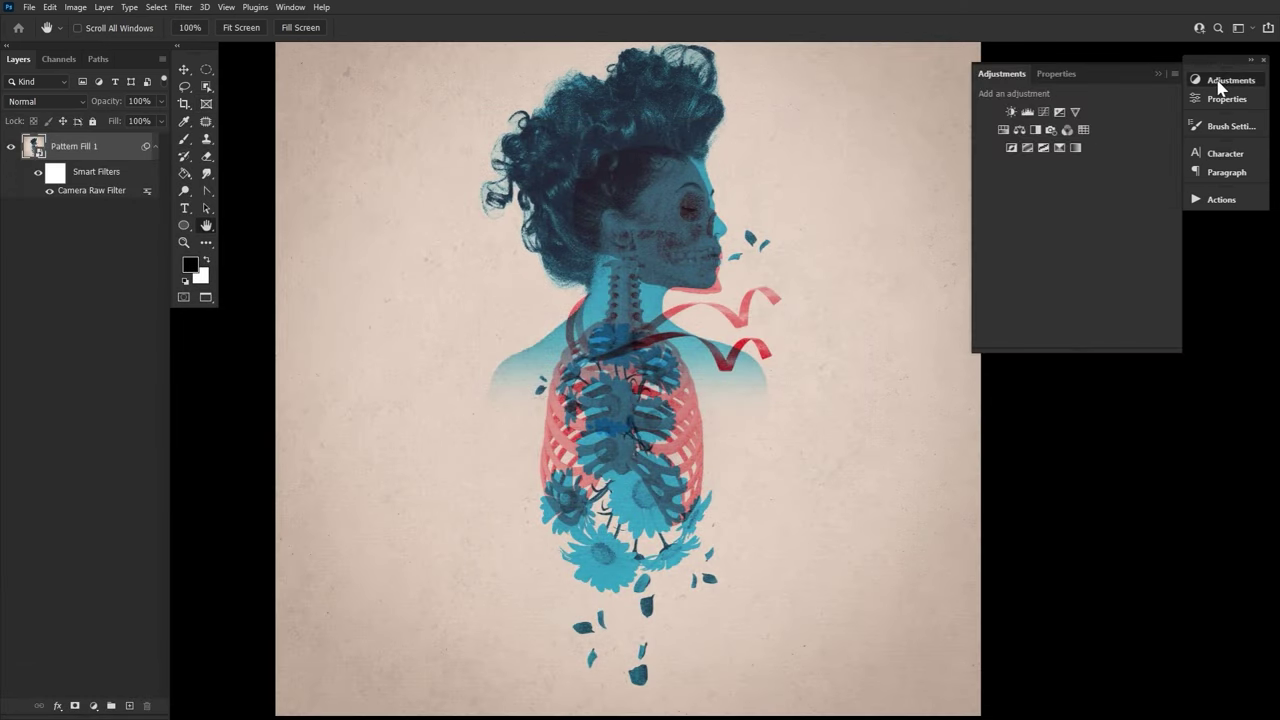
click(1084, 131)
click(1090, 120)
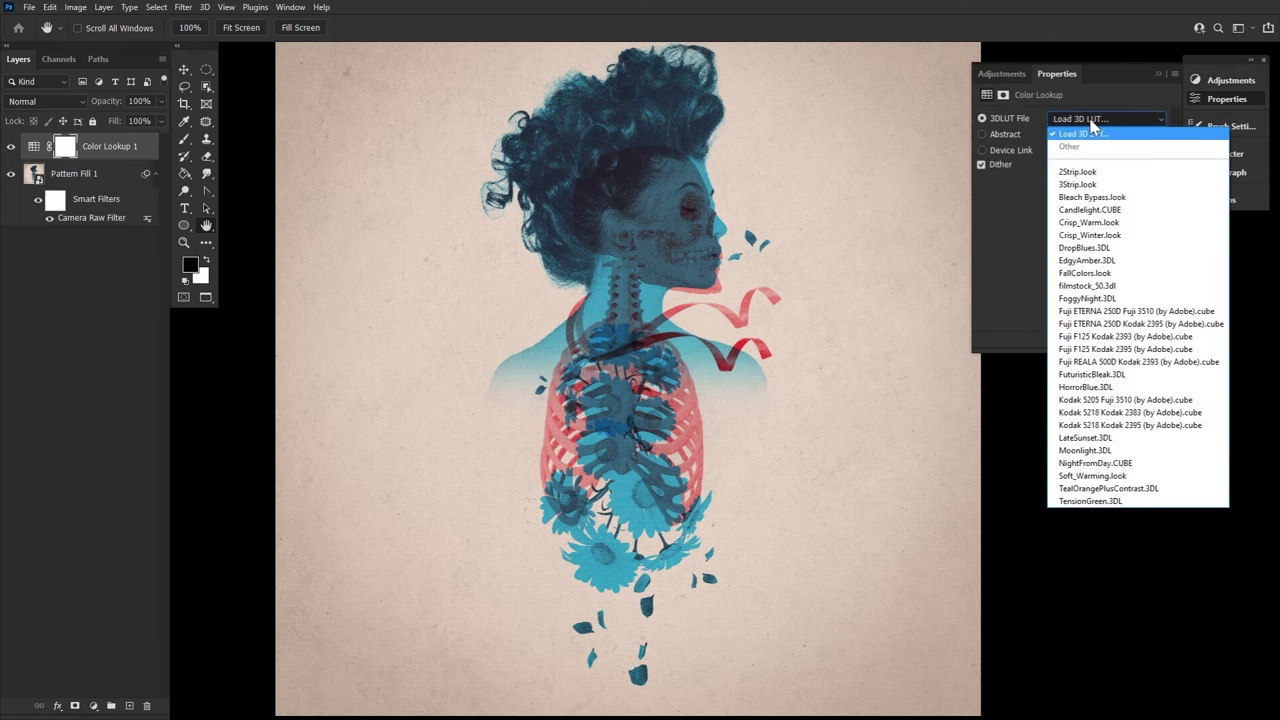
click(1100, 285)
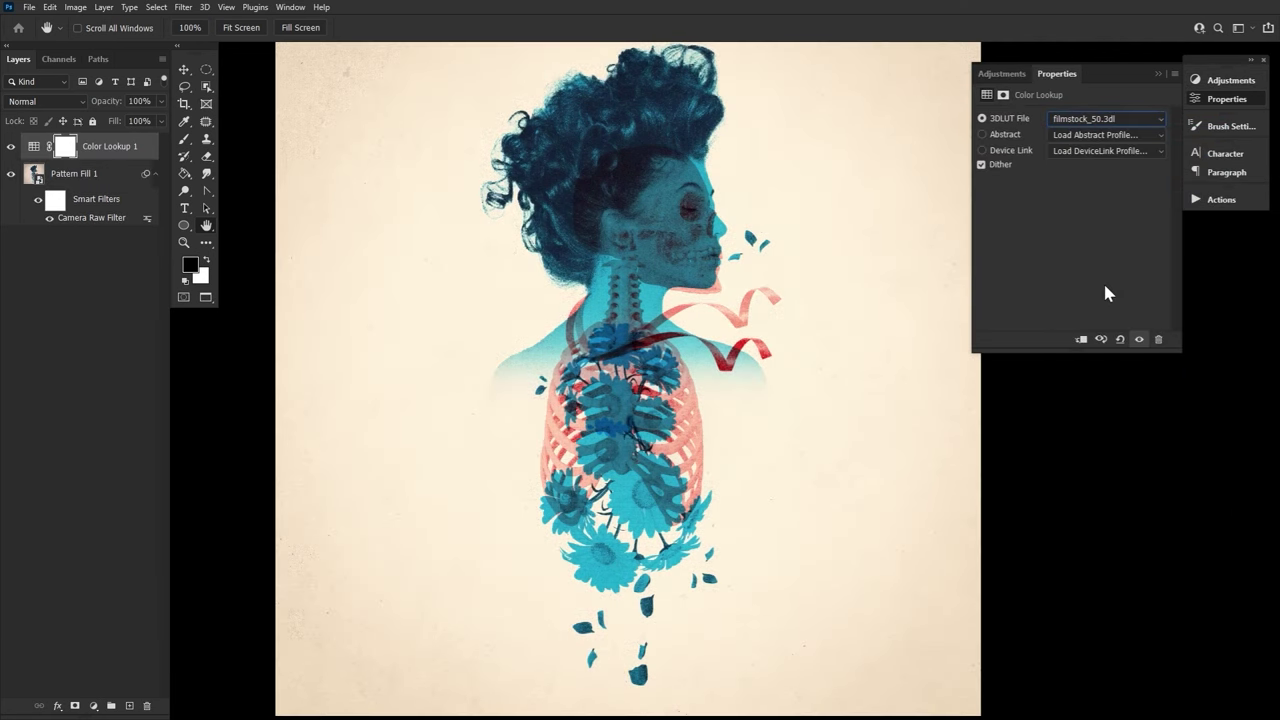
drag(108, 103, 74, 106)
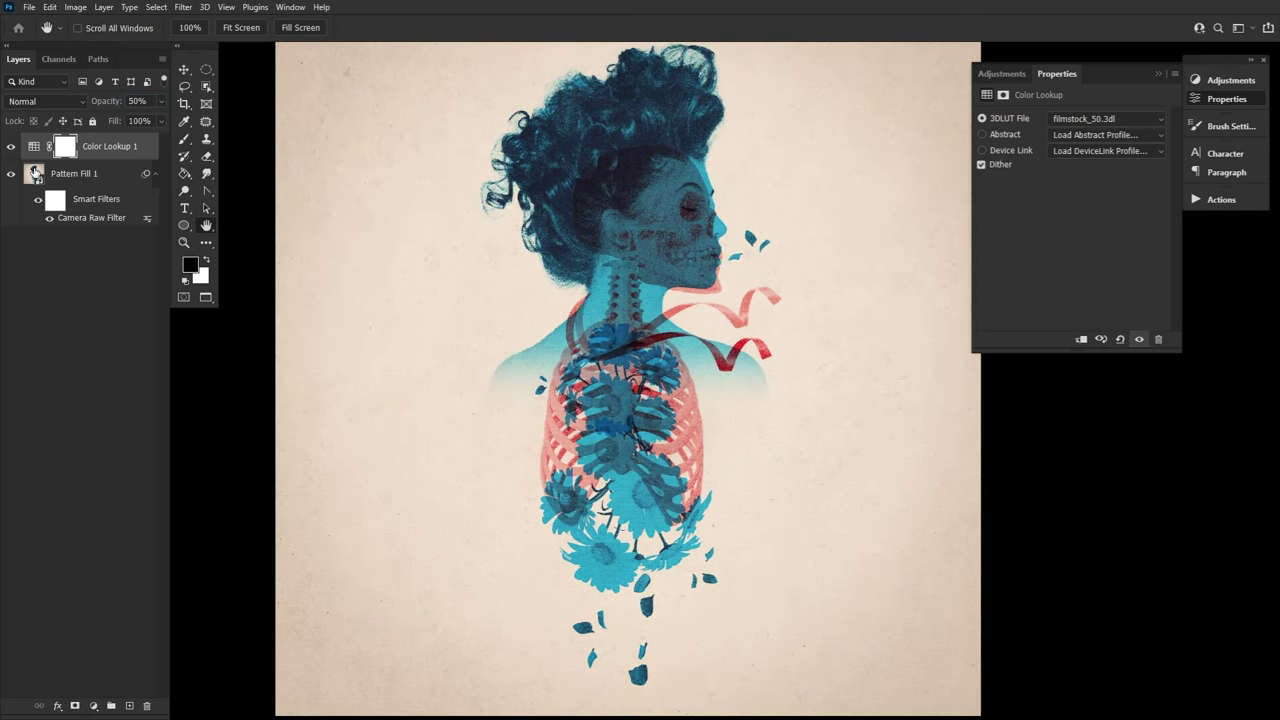
click(35, 172)
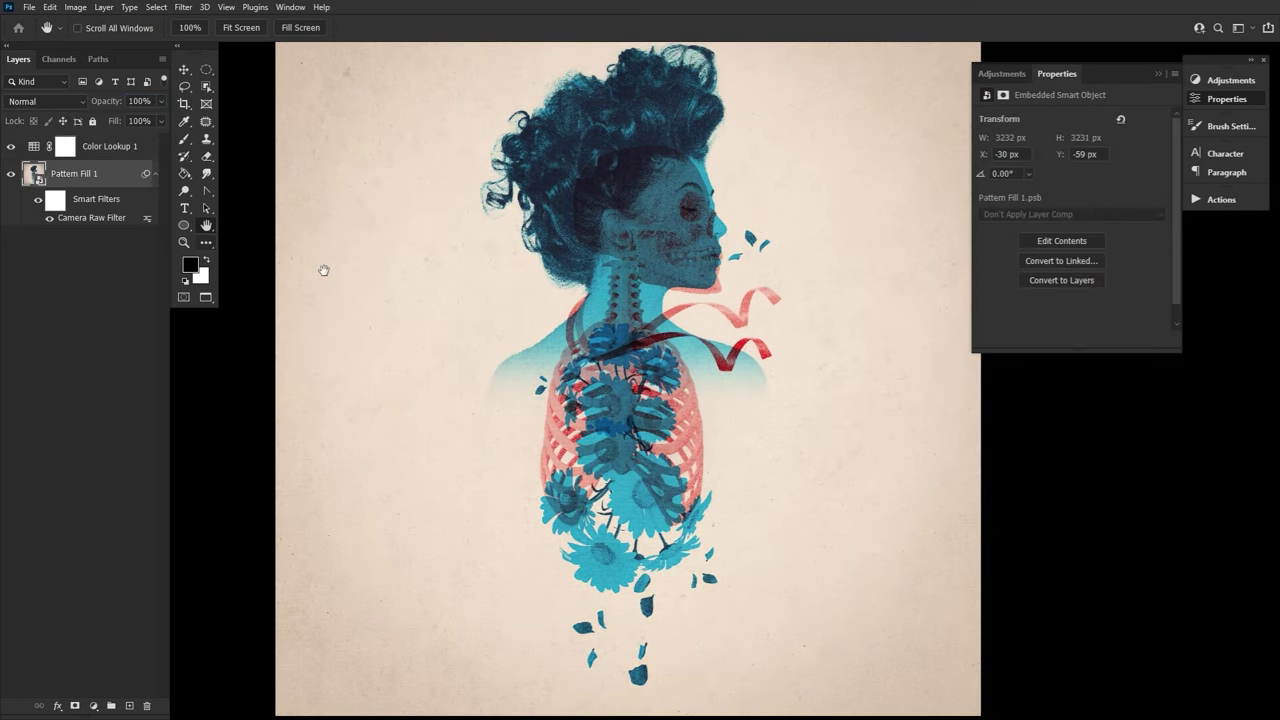
click(1214, 99)
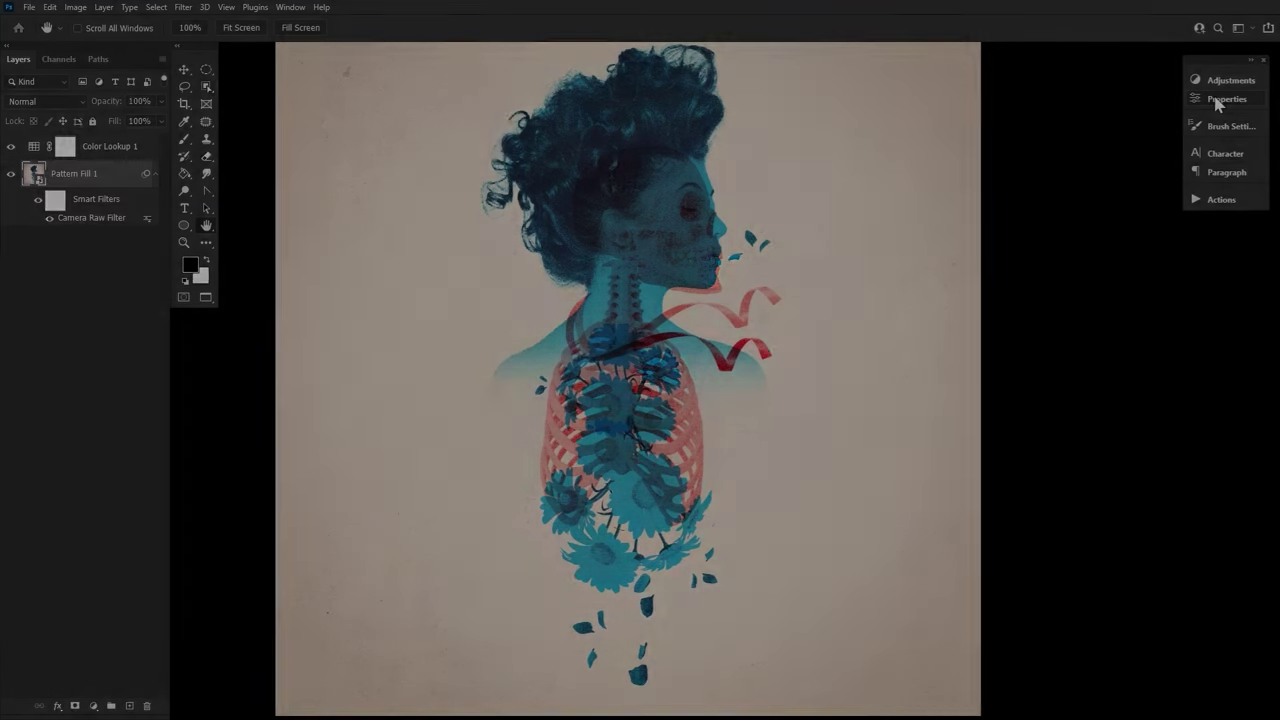